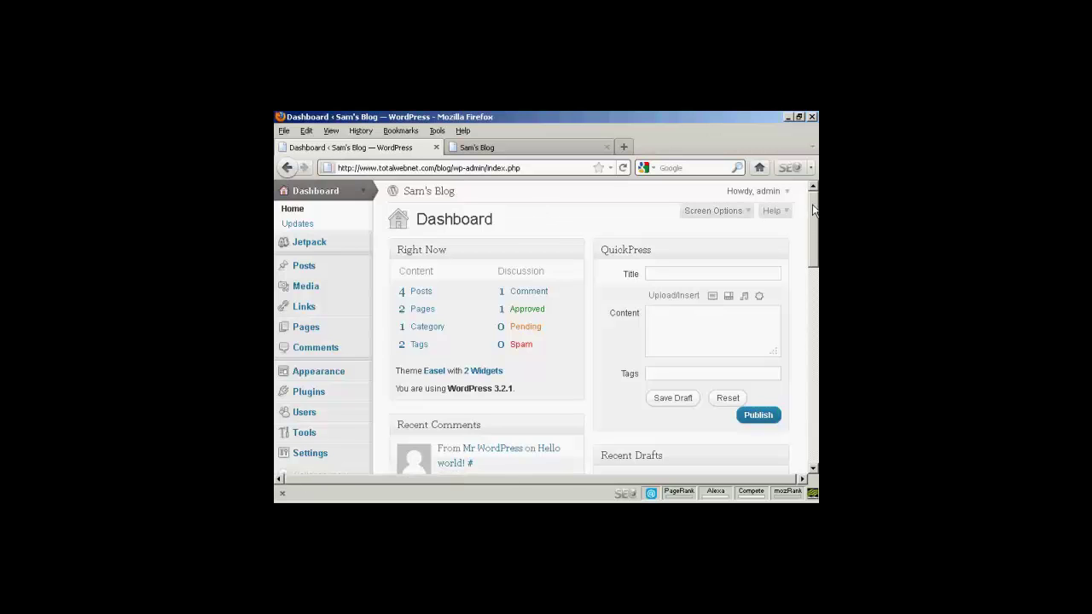
Open the All Users list, which shows the single administrator account with 4 posts
drag(812, 217, 814, 250)
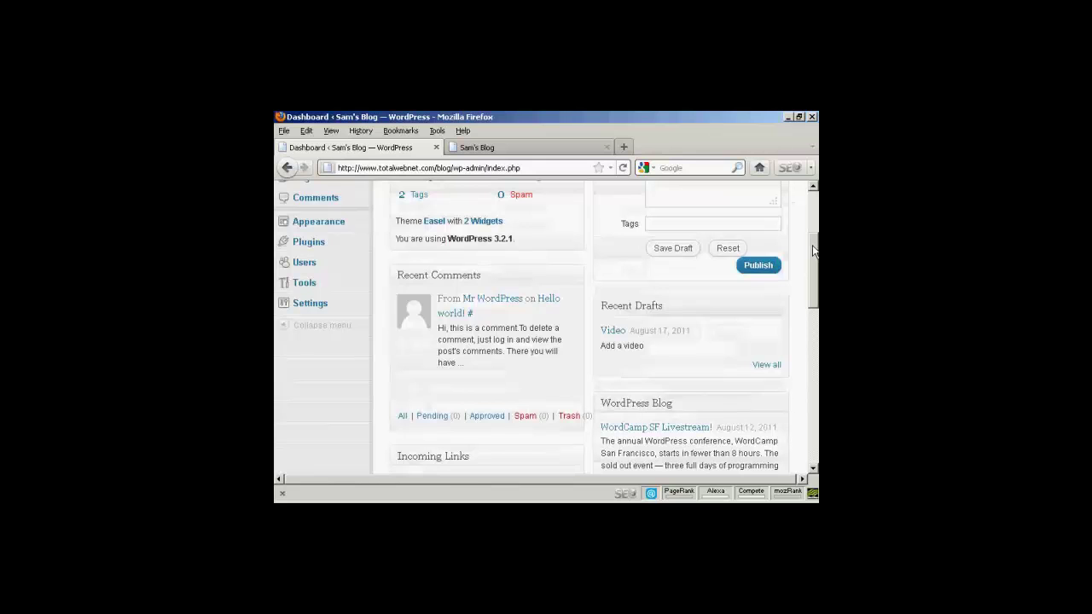
click(304, 263)
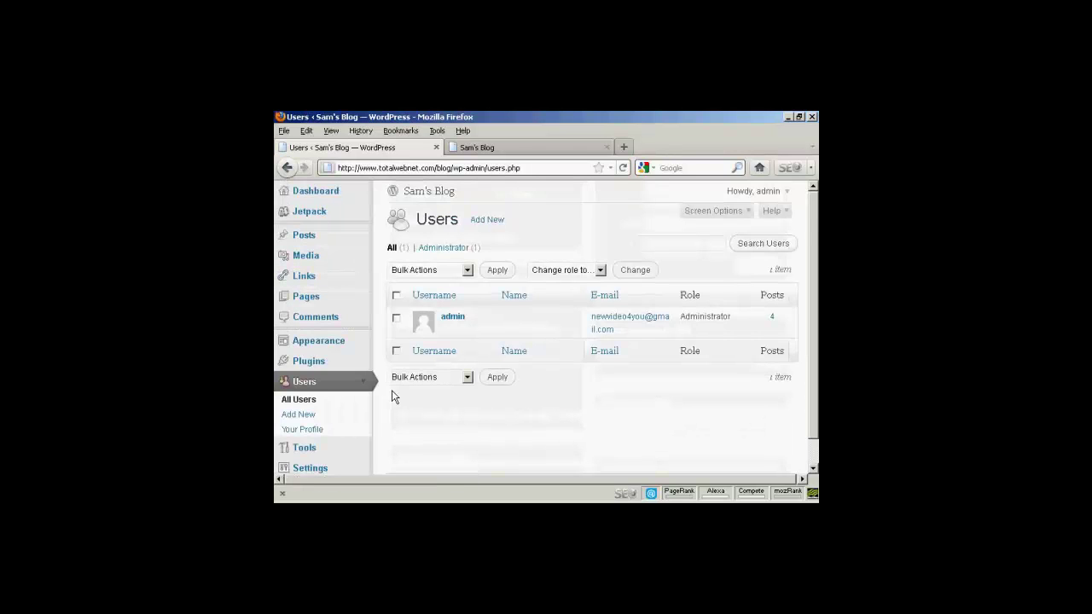
scroll(345, 380, down, 1)
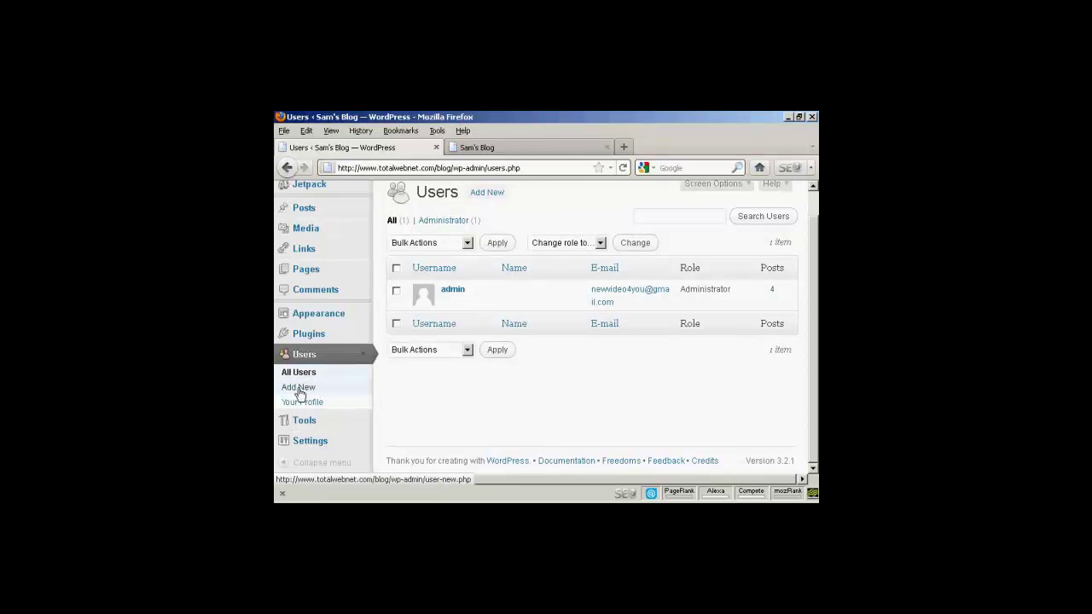
Start a new user and enter the username, e-mail address, first name and last name
click(298, 389)
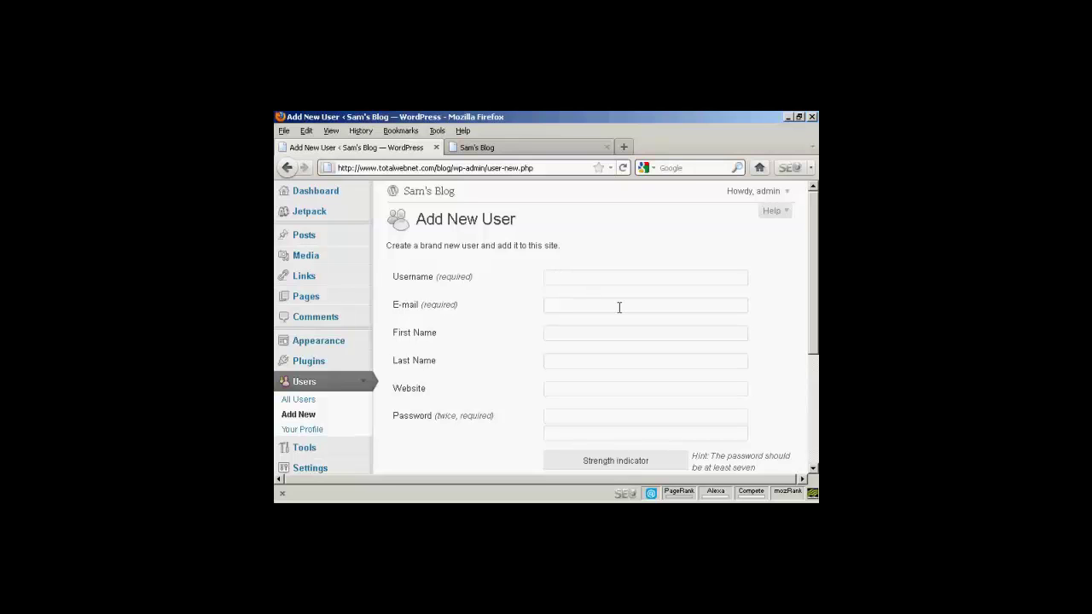
text(Fred)
click(555, 304)
text(fred@yoursite.com)
click(563, 331)
text(Fred)
click(561, 361)
text(Smith)
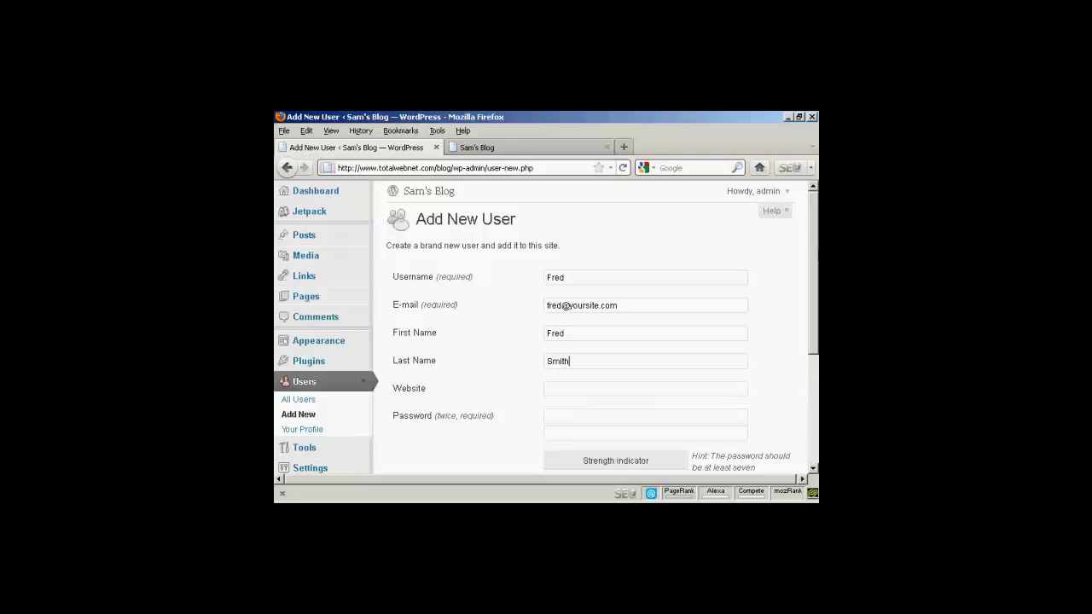
Enter the new user's password in both password fields, rated Medium strength
drag(816, 254, 817, 307)
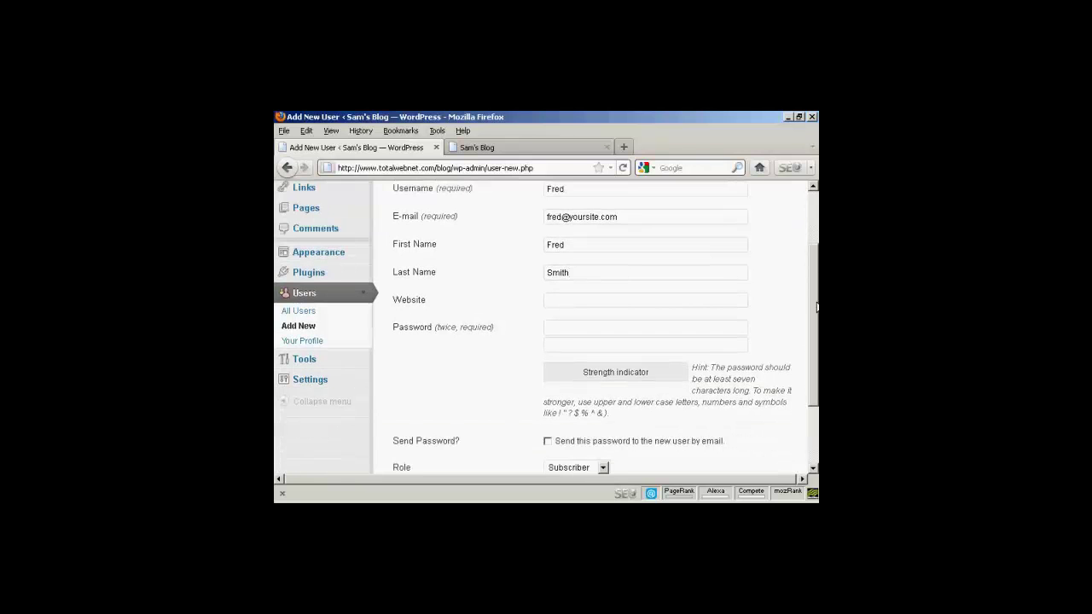
click(558, 327)
text(*******)
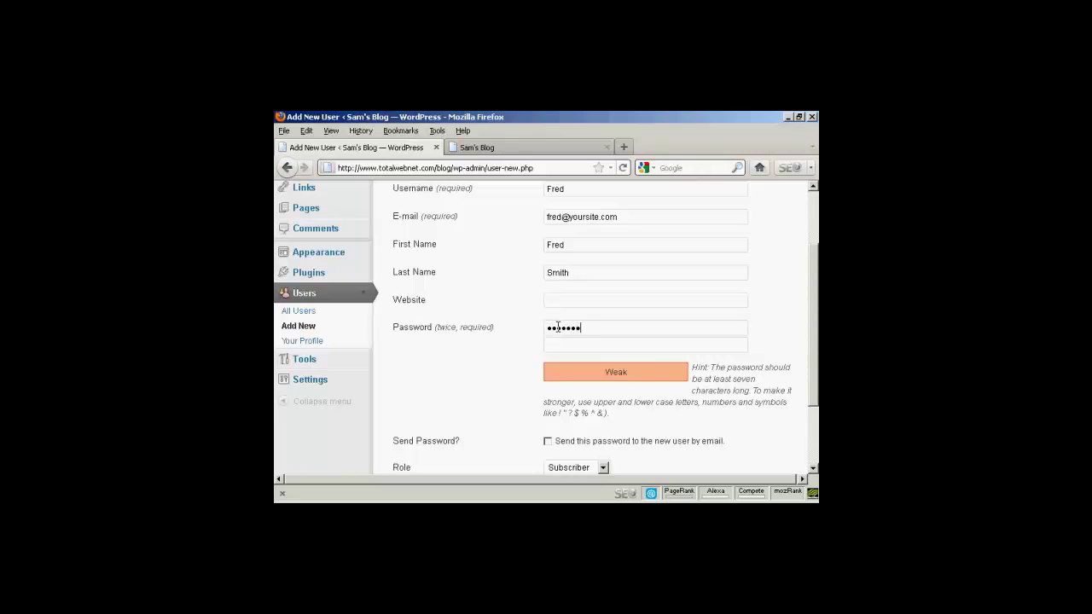
text(*)
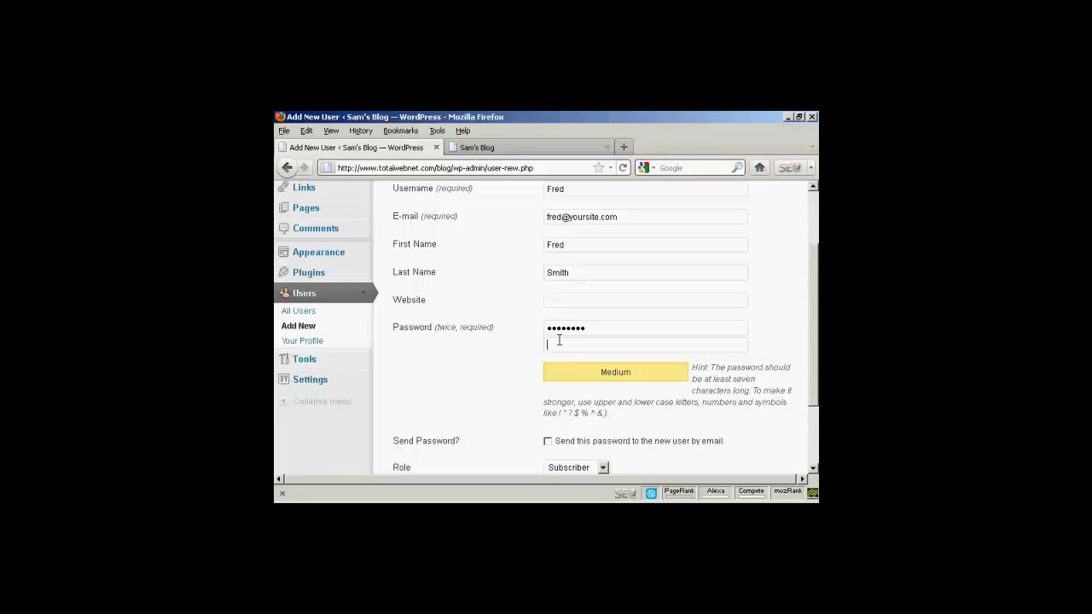
click(558, 340)
text(***)
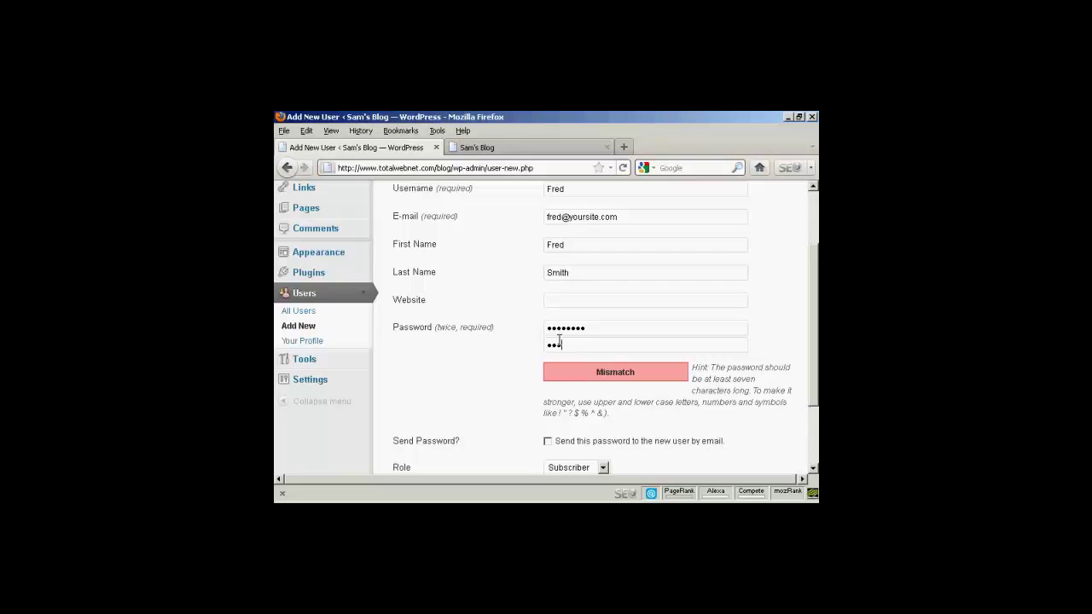
text(*****)
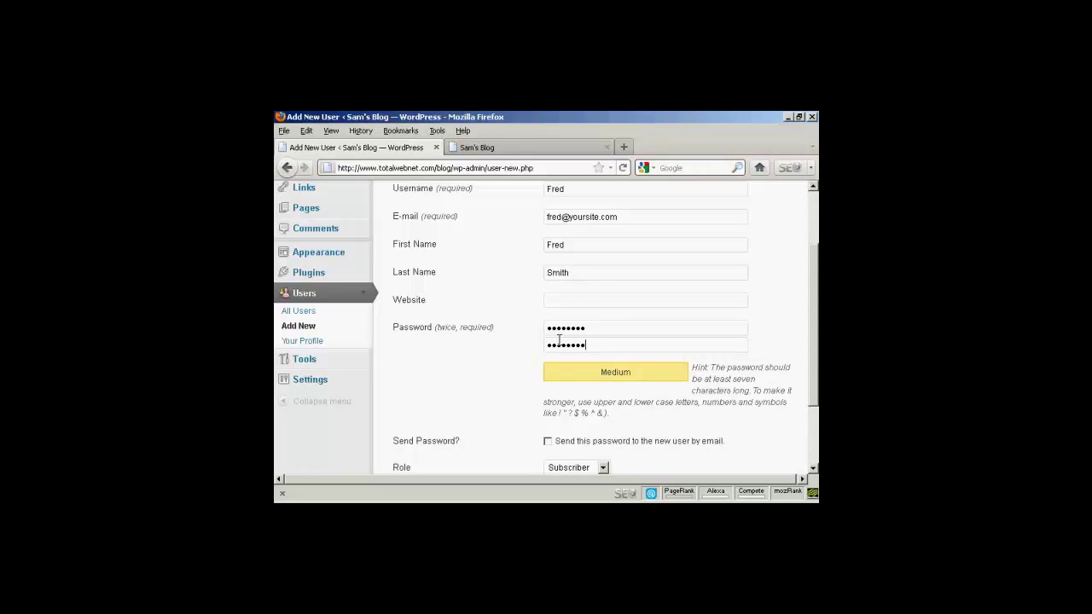
drag(808, 301, 814, 351)
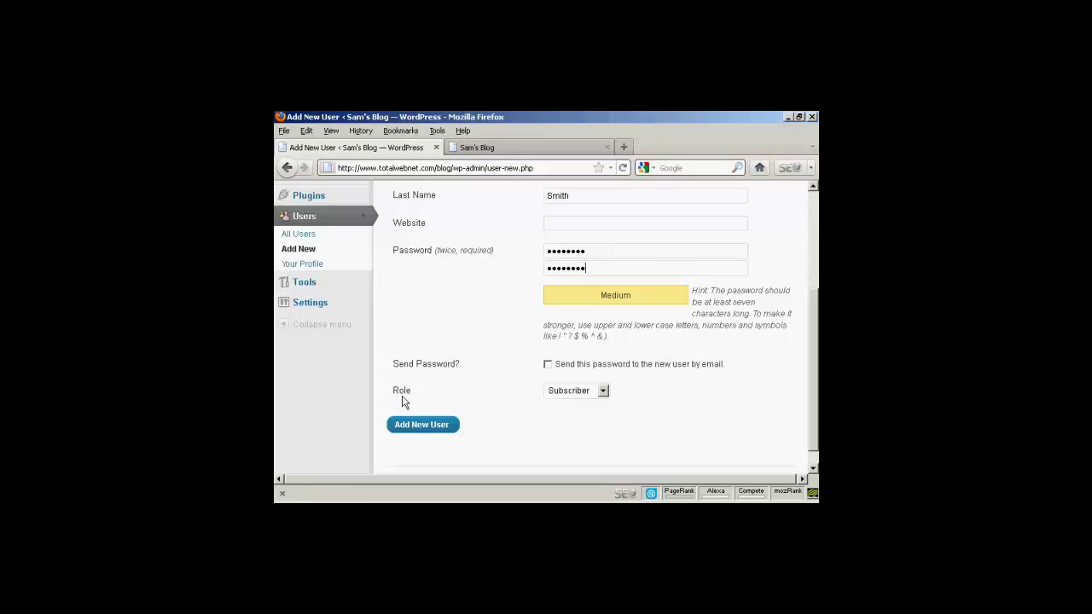
Change the new user's role from Subscriber to Author
click(603, 392)
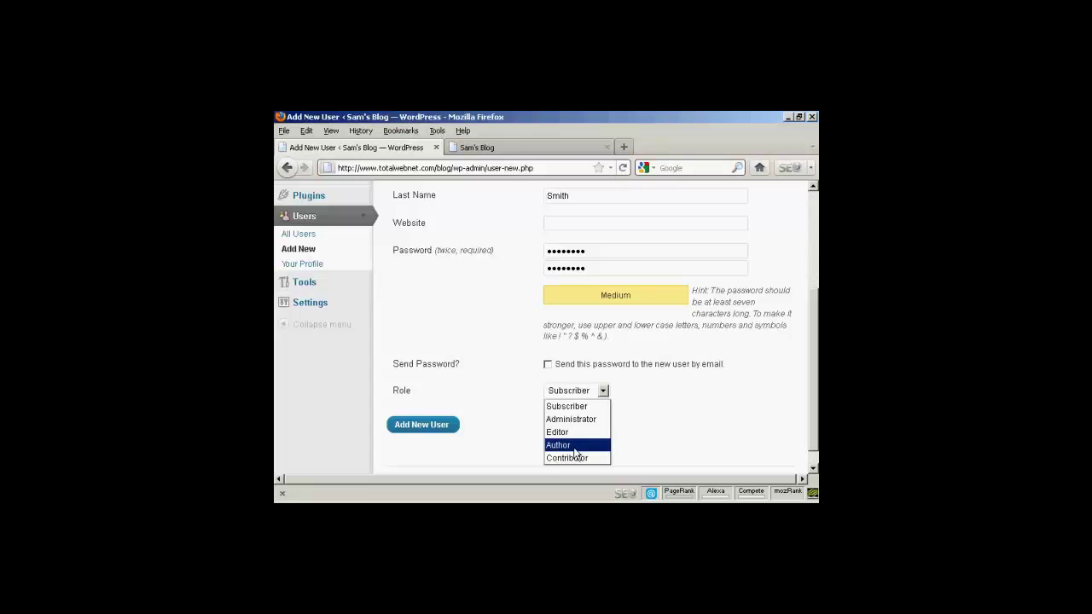
click(575, 445)
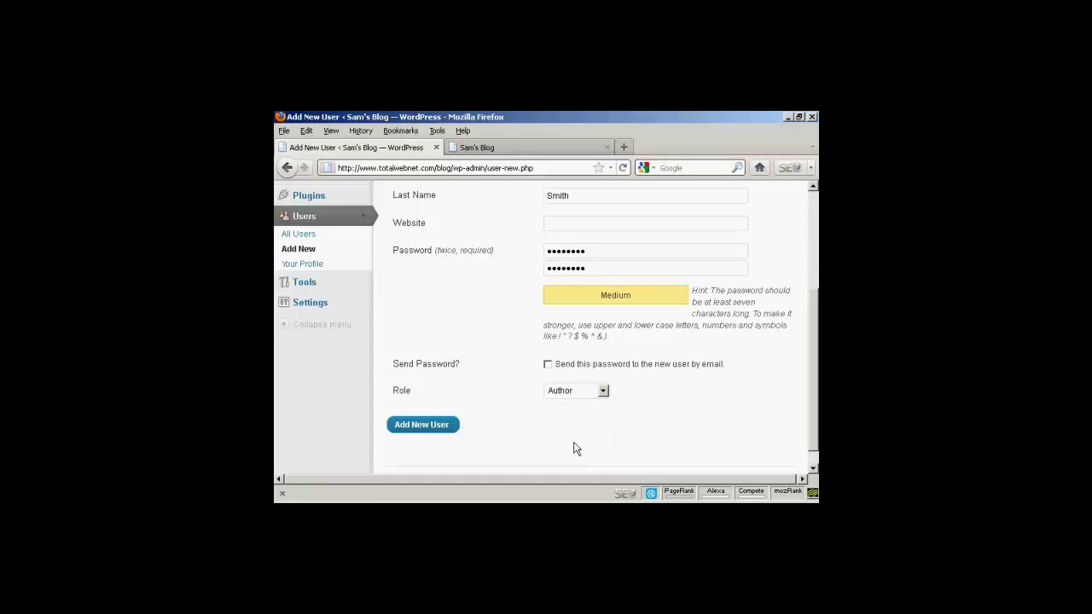
Create the account and confirm it is listed as an Author with 0 posts
click(429, 429)
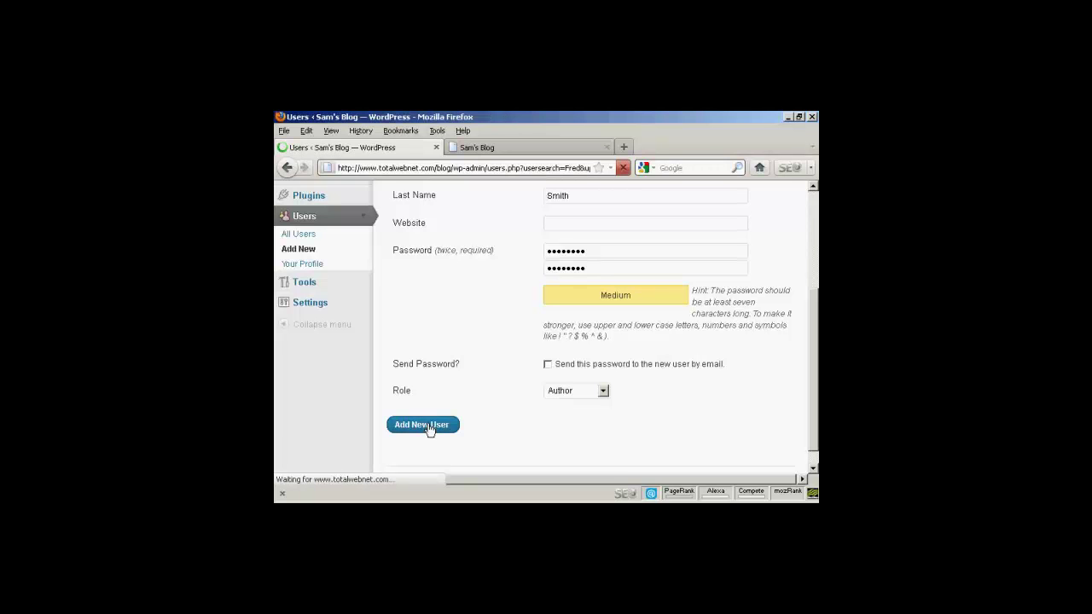
scroll(428, 429, down, 1)
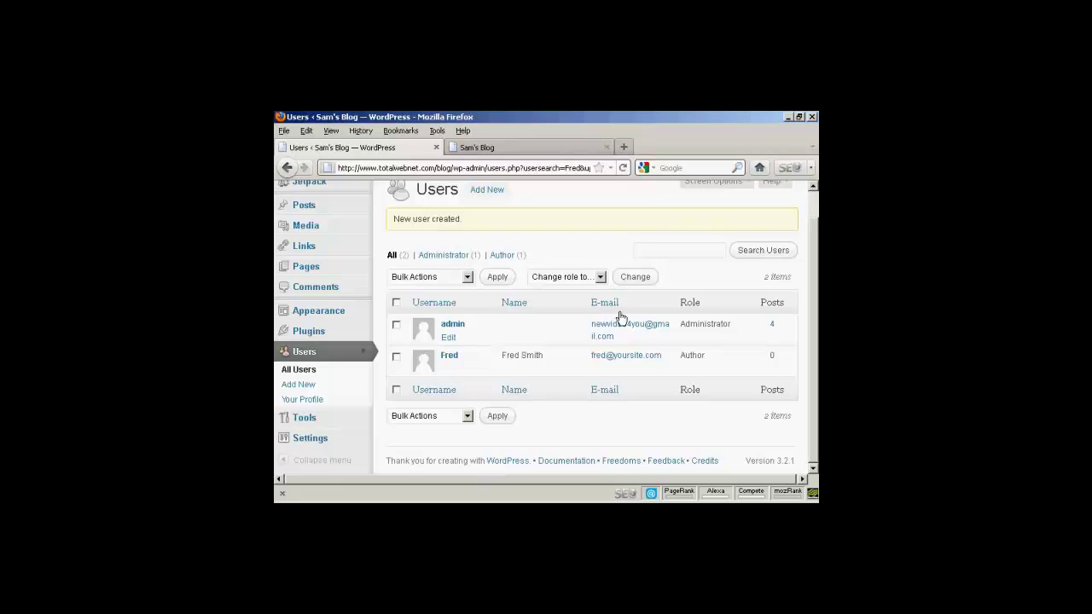
scroll(816, 256, up, 1)
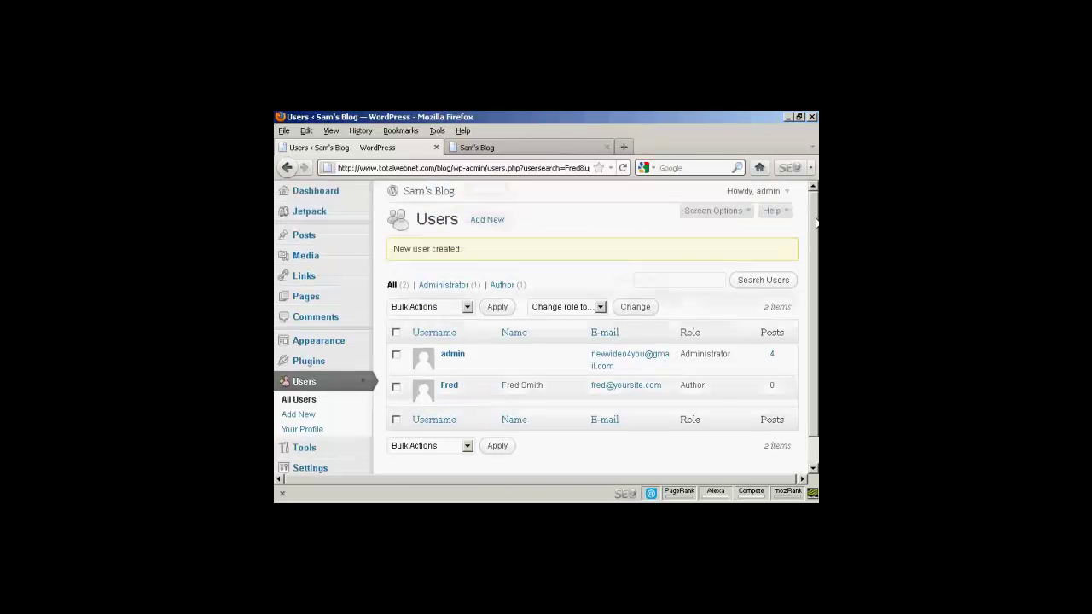
Log out as administrator and sign in with the new Author's username and password
mouse_move(783, 196)
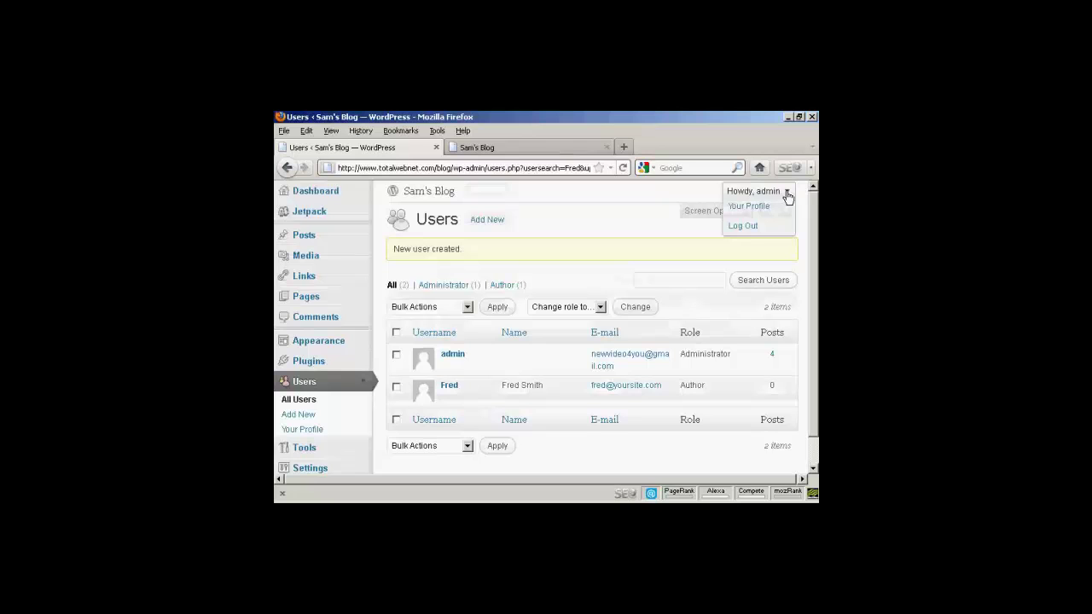
click(743, 230)
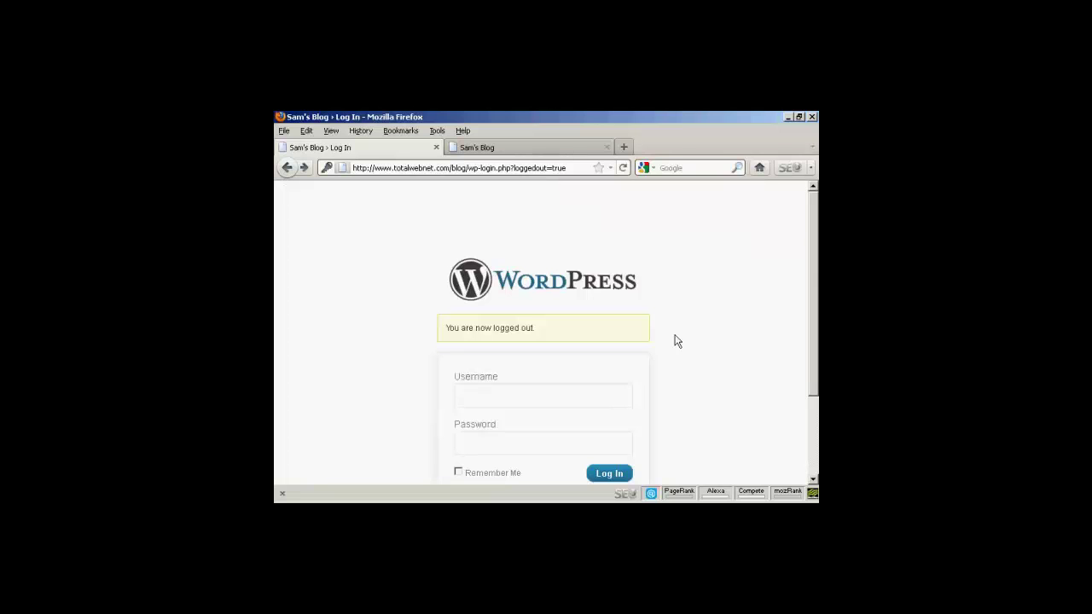
click(503, 396)
text(Fred)
click(474, 443)
text(********)
click(607, 480)
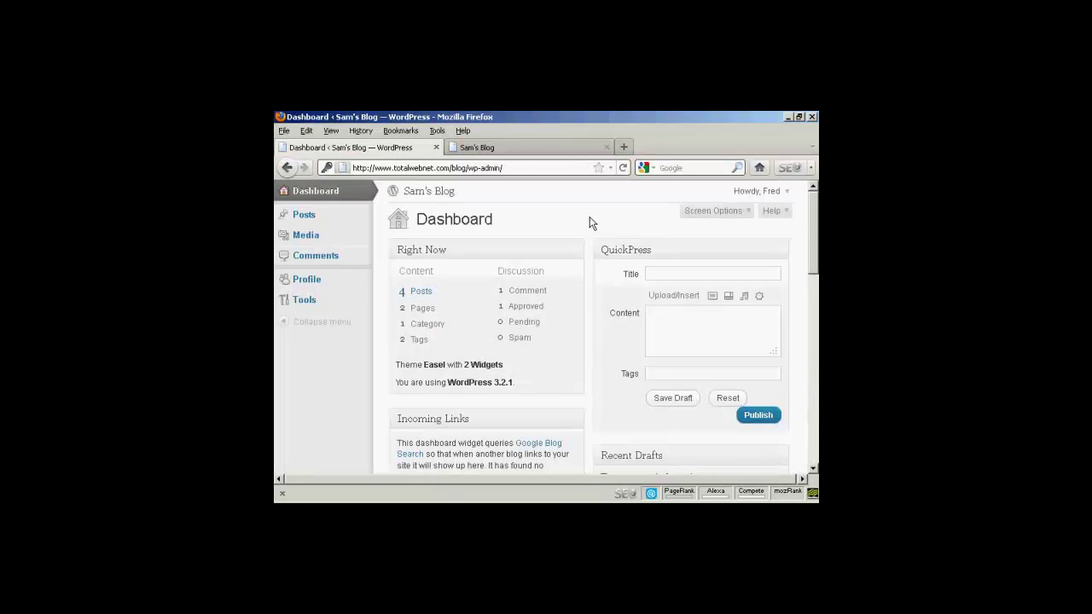
Browse the Author's Posts menu, Media Library and Comments pages
click(362, 215)
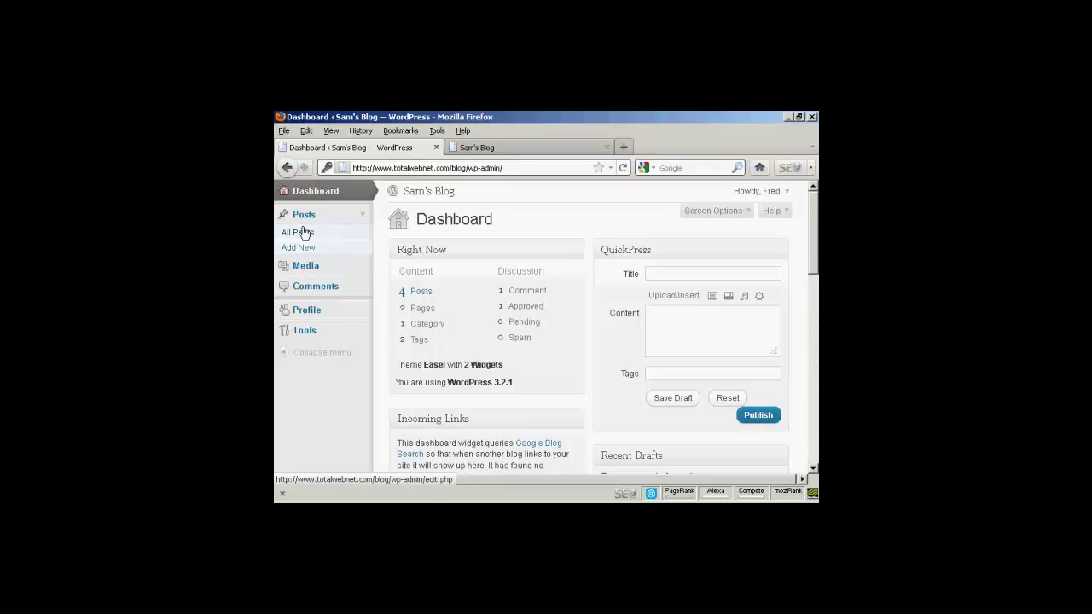
click(312, 267)
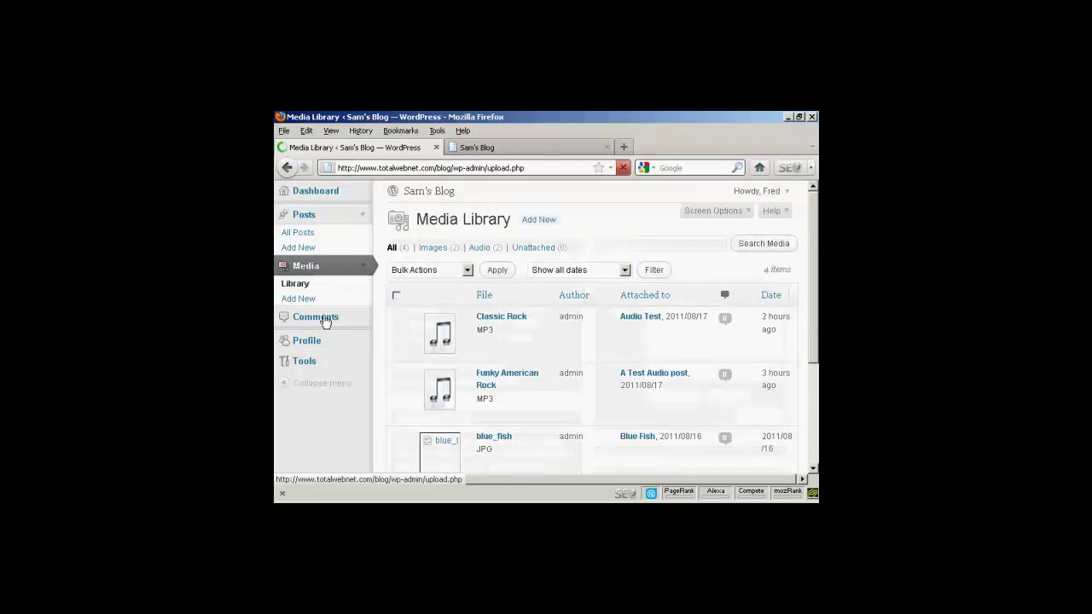
click(329, 319)
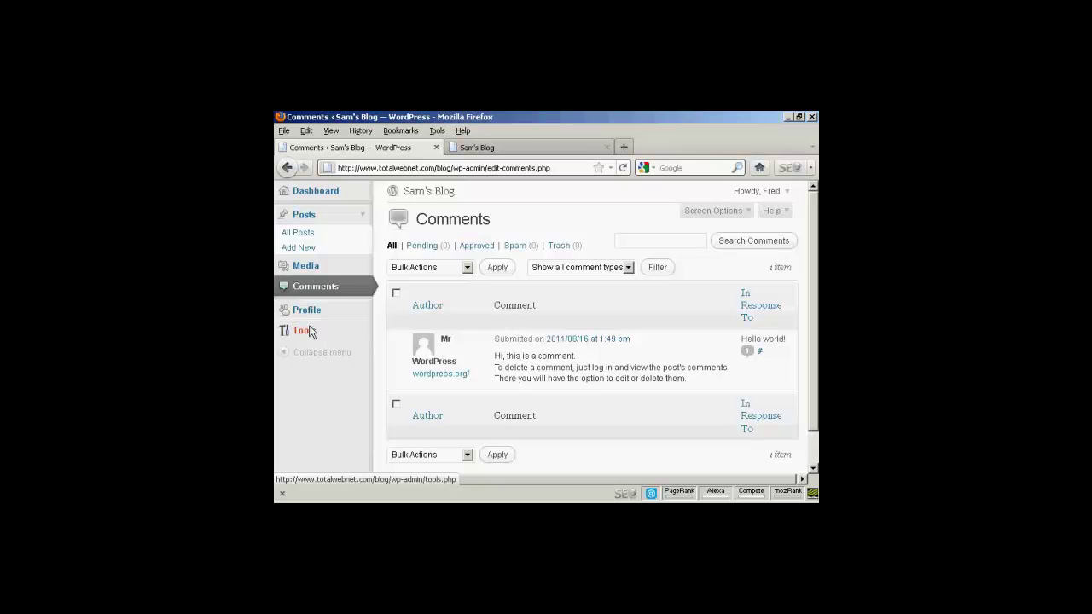
Log the Author out and sign back in as admin using the saved login
click(788, 193)
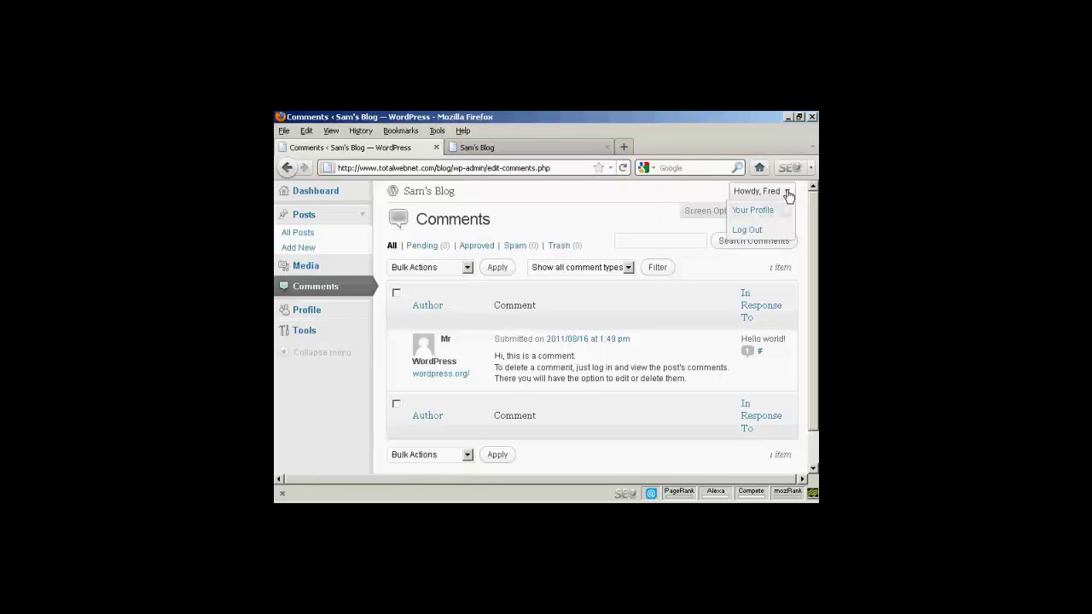
click(745, 232)
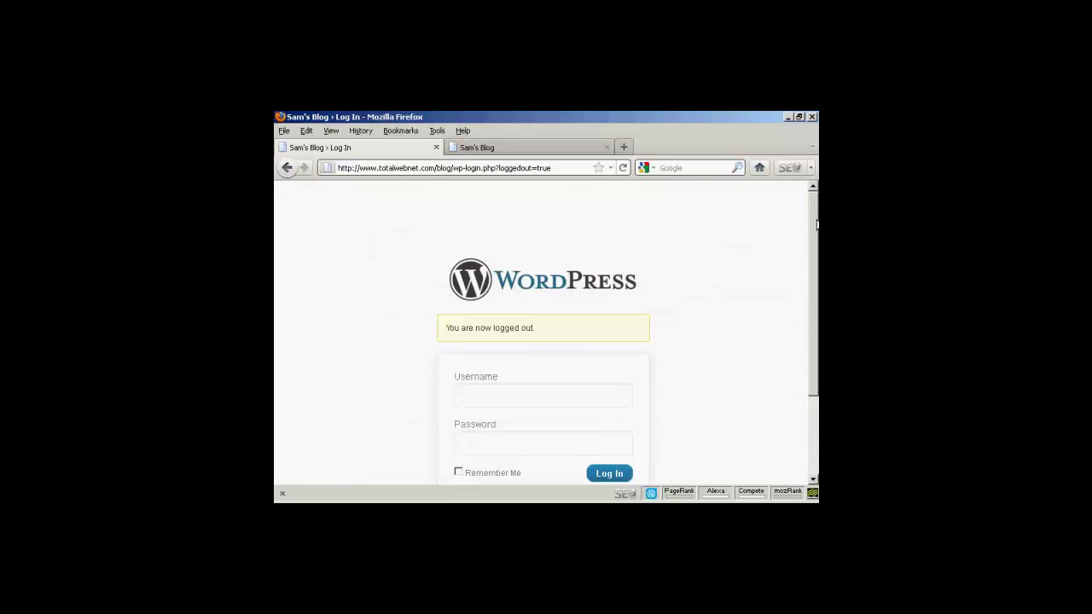
scroll(814, 247, down, 2)
drag(814, 275, 815, 282)
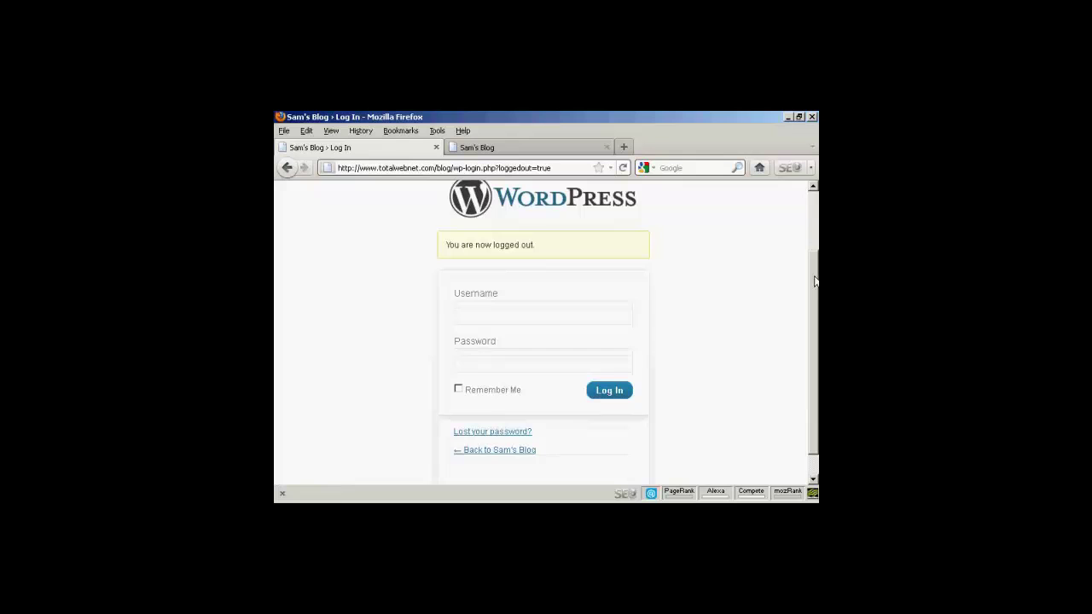
click(480, 313)
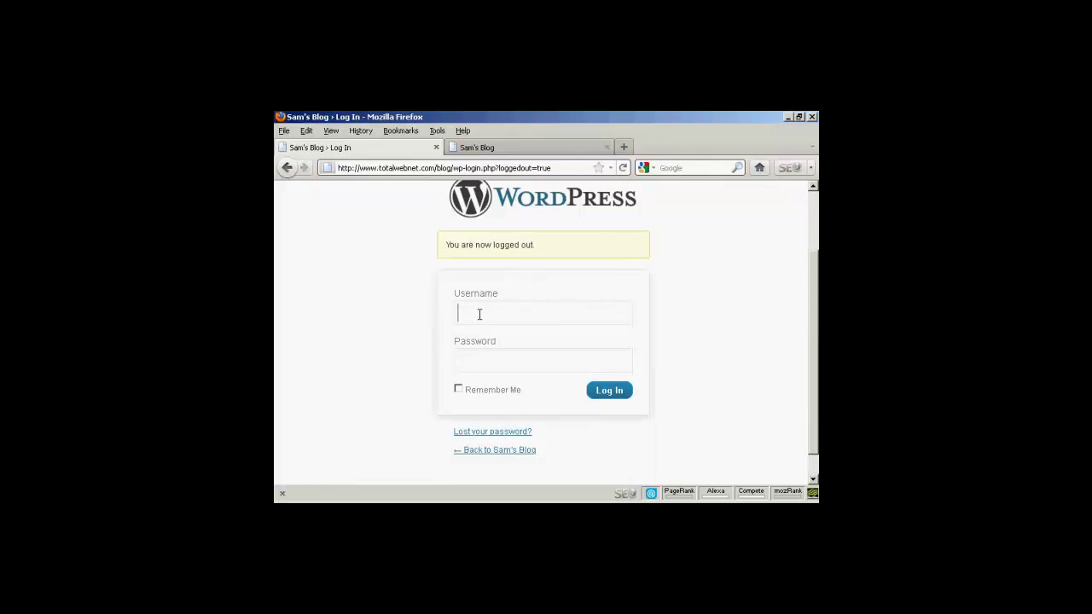
text(Admin)
click(487, 333)
click(615, 393)
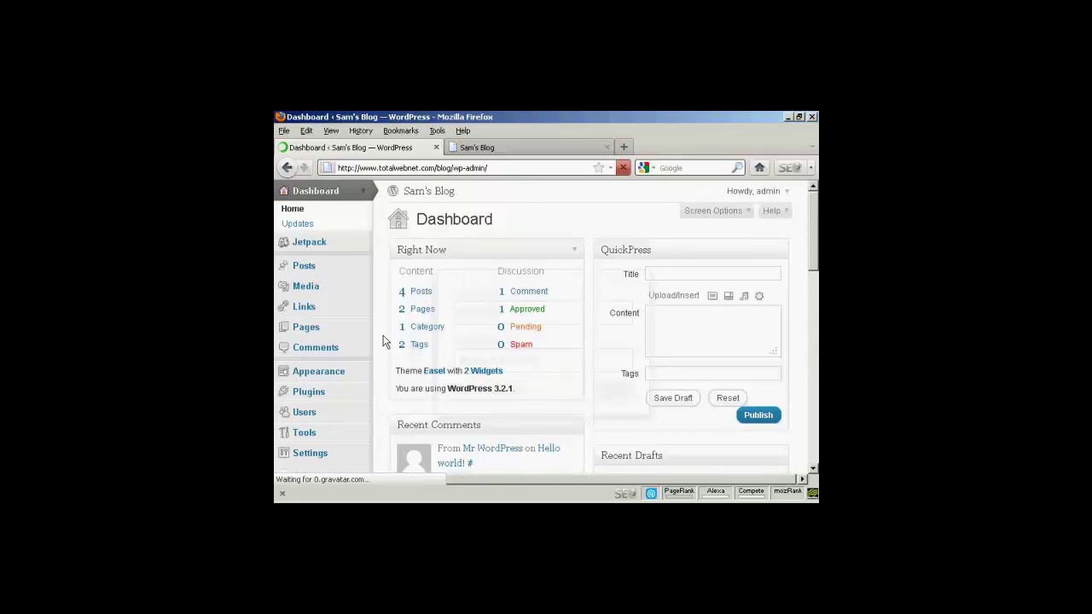
Open Users > Add New and enter the new subscriber's username and e-mail address
scroll(497, 333, down, 3)
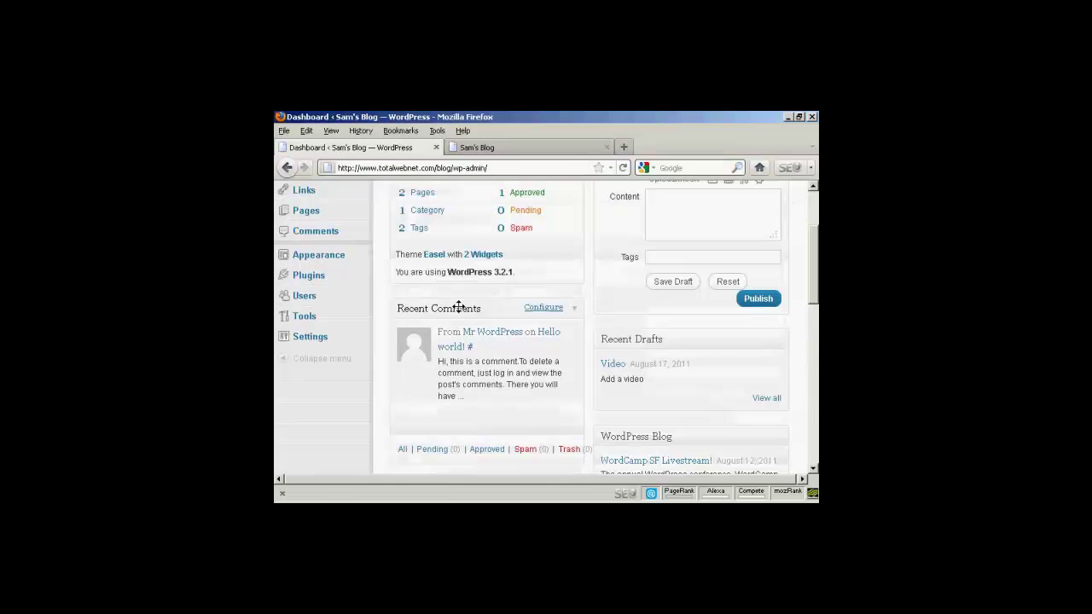
click(302, 298)
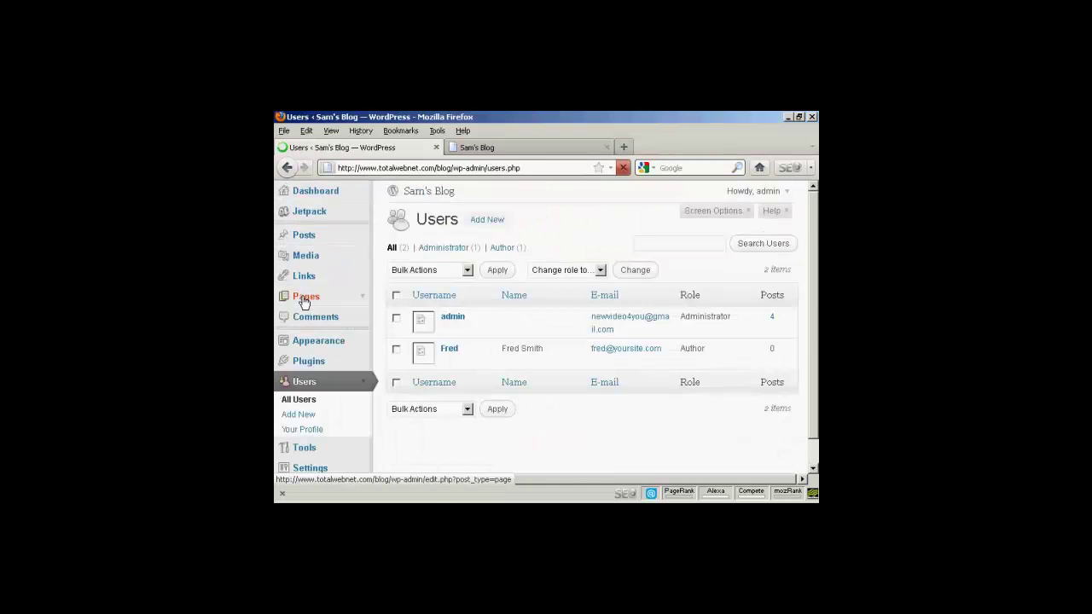
click(305, 417)
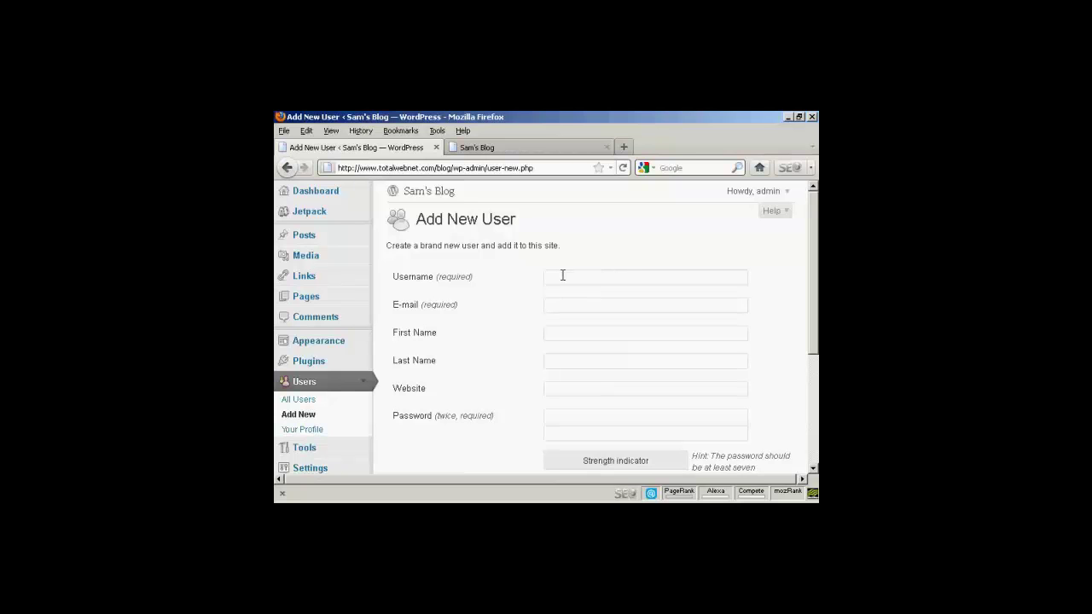
click(561, 275)
text(Ja)
text(ne)
text(ja)
text(ne@your)
text(site.com)
Enter a matching password twice and create the account with the Subscriber role
drag(816, 225, 815, 277)
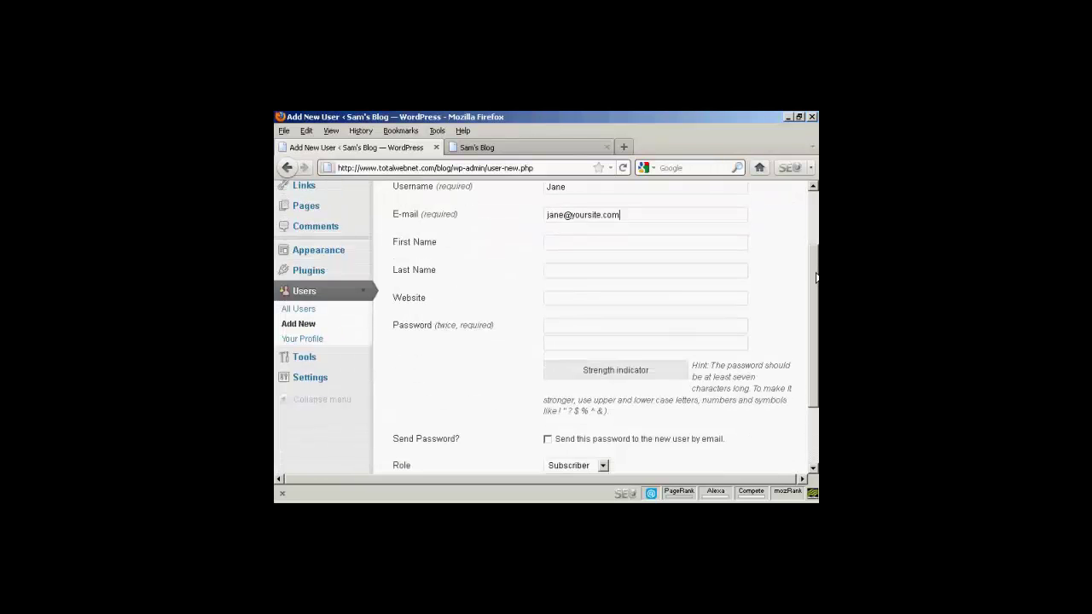
click(572, 324)
text(••••••)
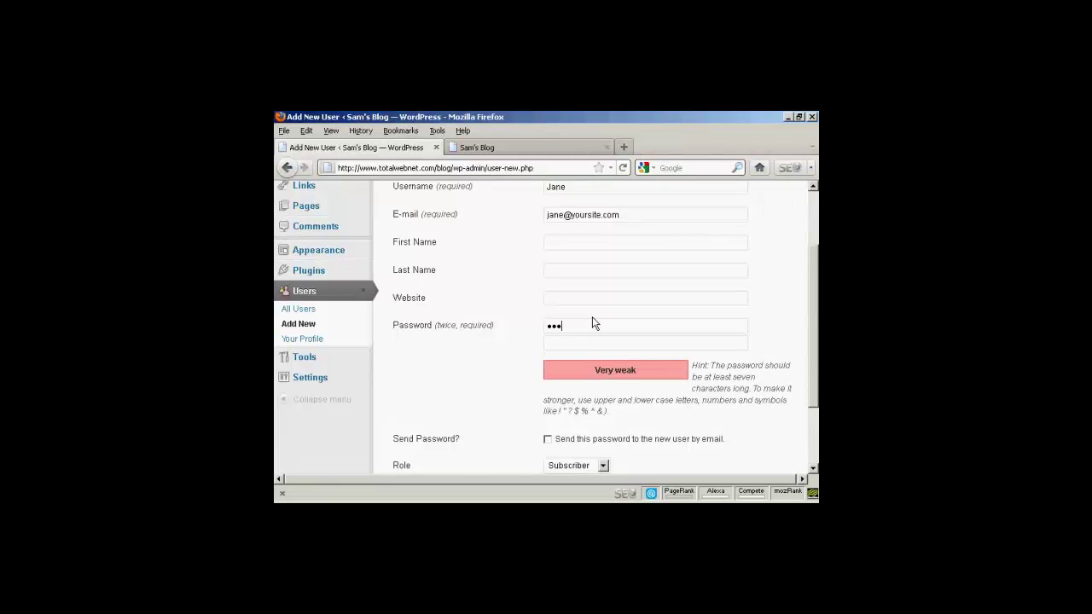
text(••)
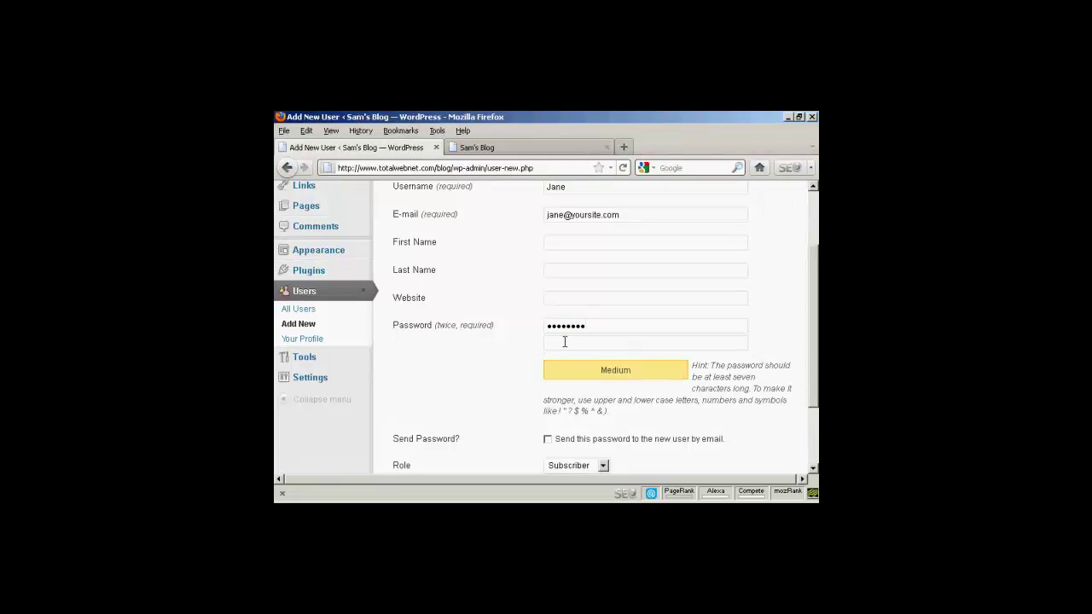
click(560, 344)
text(•••)
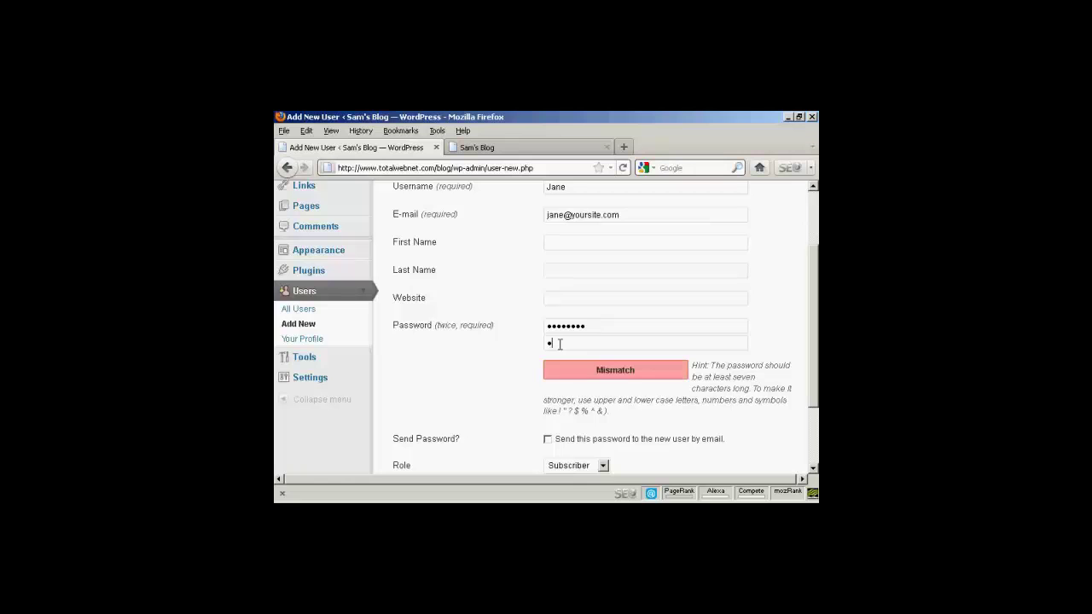
text(•••••)
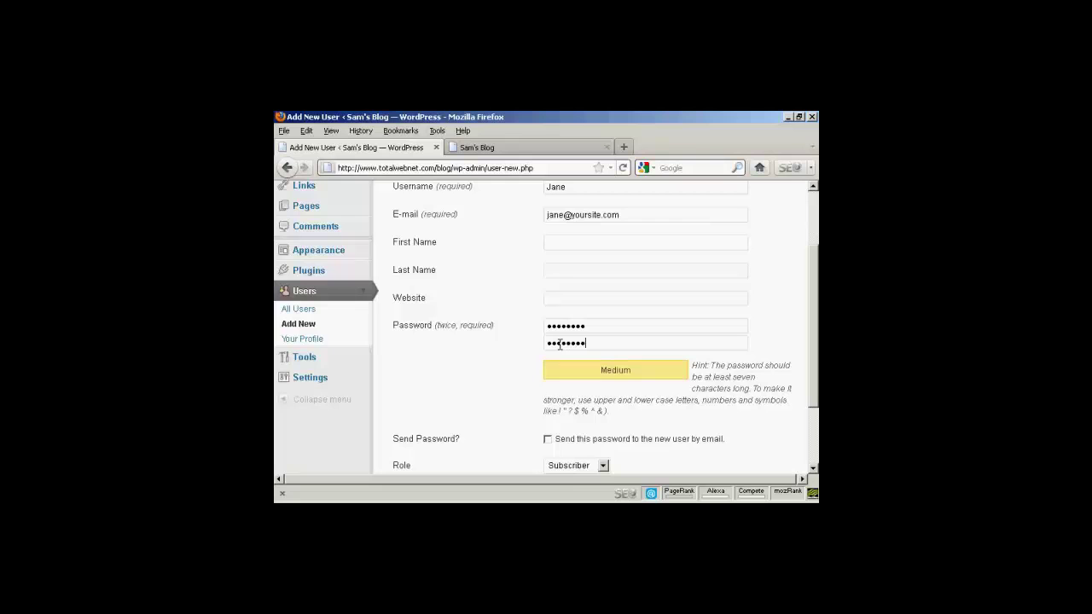
scroll(814, 311, down, 2)
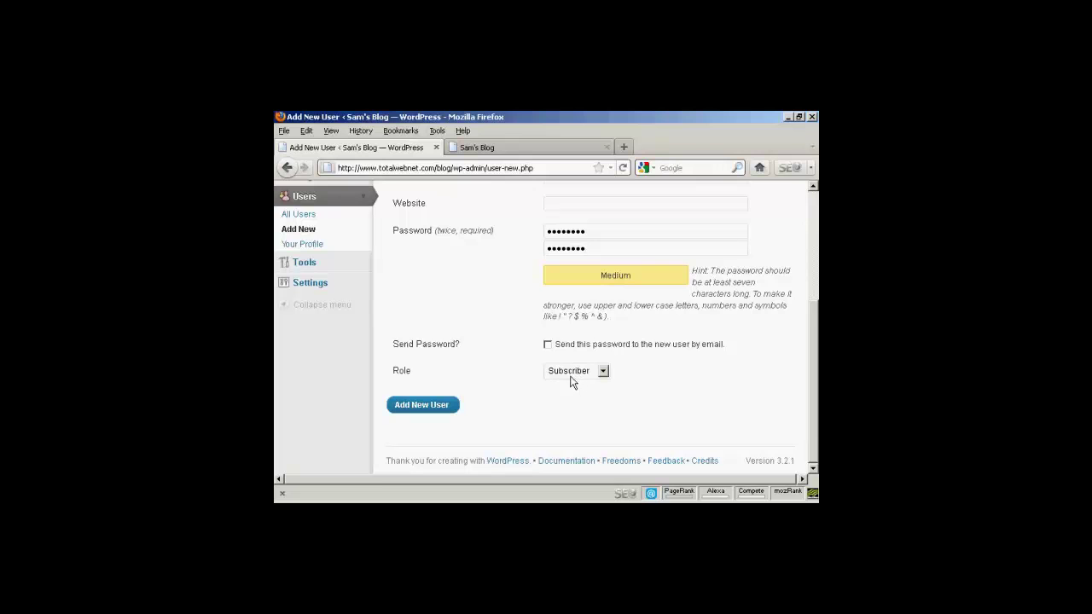
click(425, 406)
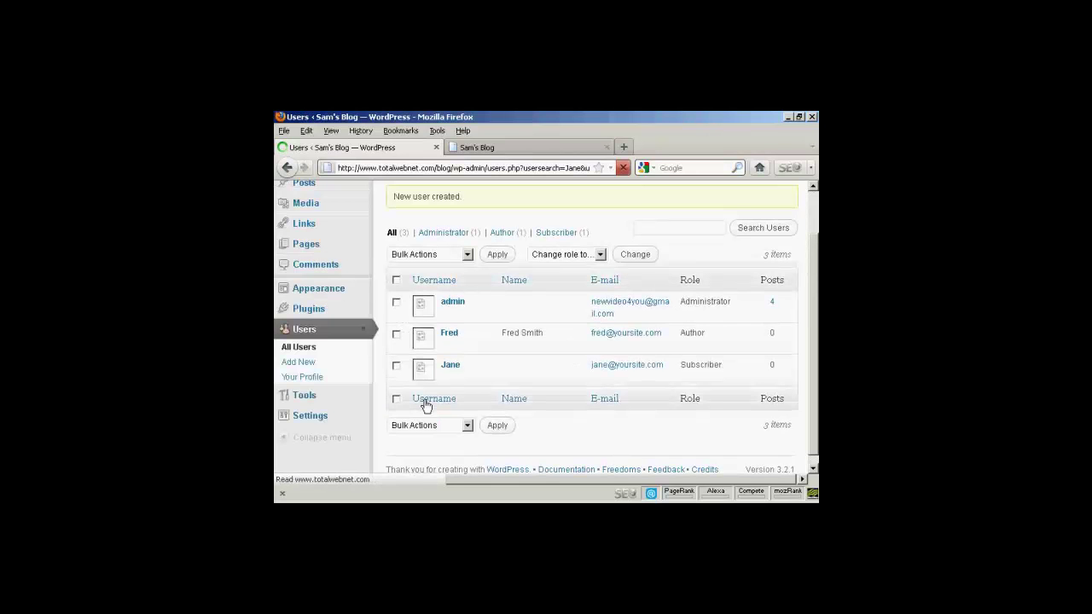
Check the new Subscriber in the three-account Users list, then log out as administrator
mouse_move(447, 373)
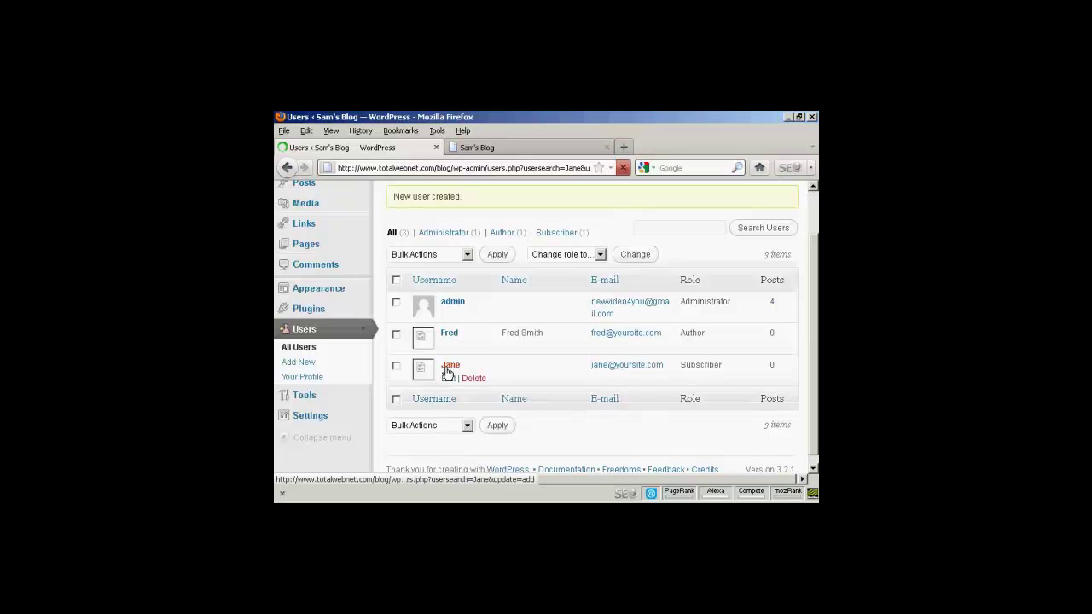
scroll(504, 367, down, 1)
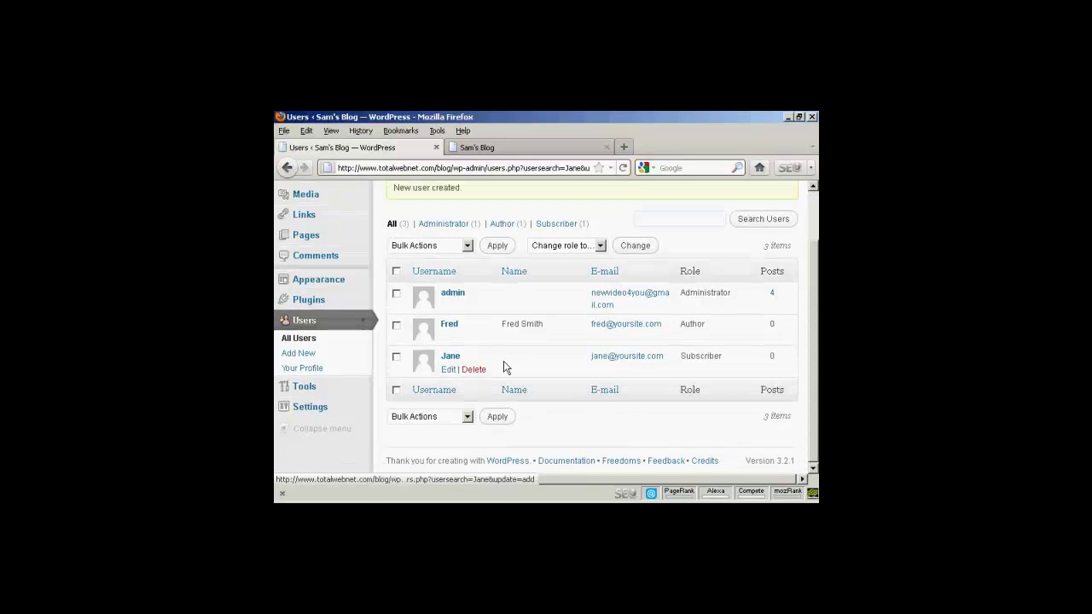
drag(809, 304, 812, 239)
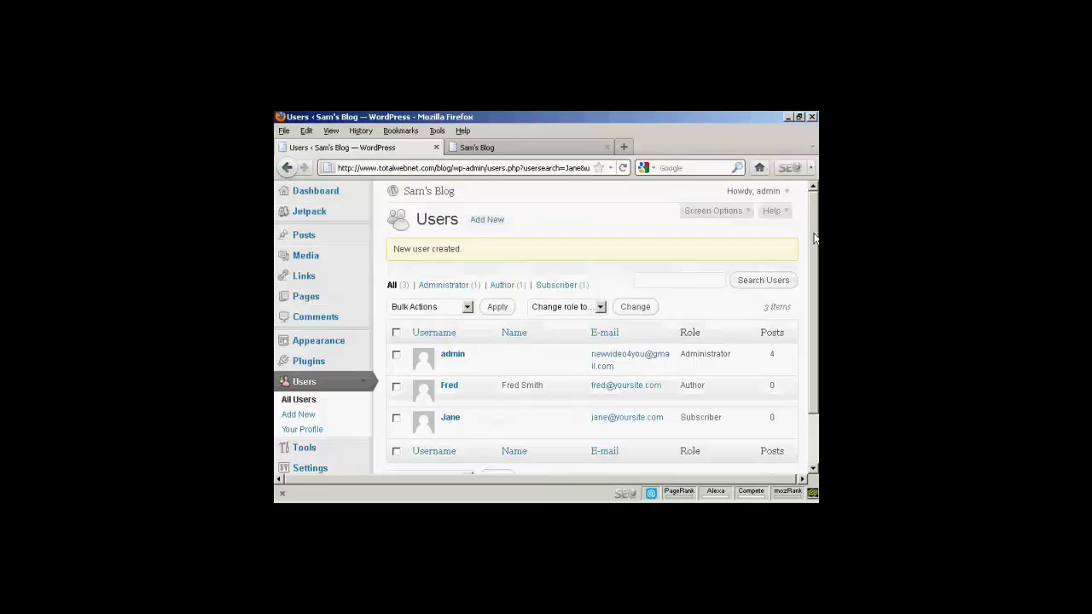
click(786, 192)
click(742, 231)
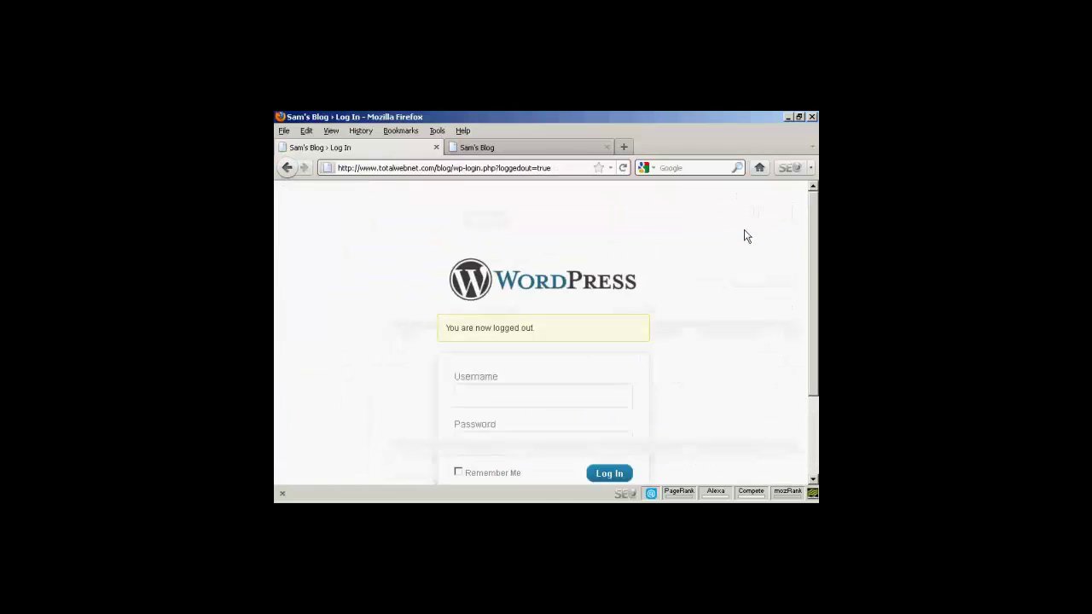
Log in with the new subscriber's username and password, landing on the Profile page
scroll(804, 217, down, 2)
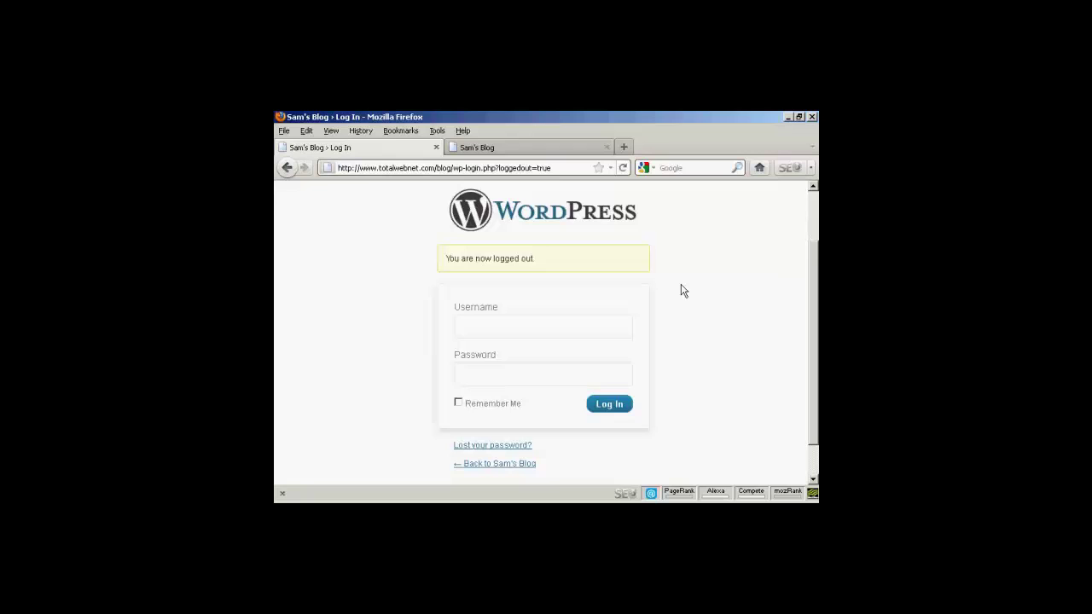
click(483, 326)
text(jane)
click(480, 373)
text(••••••••)
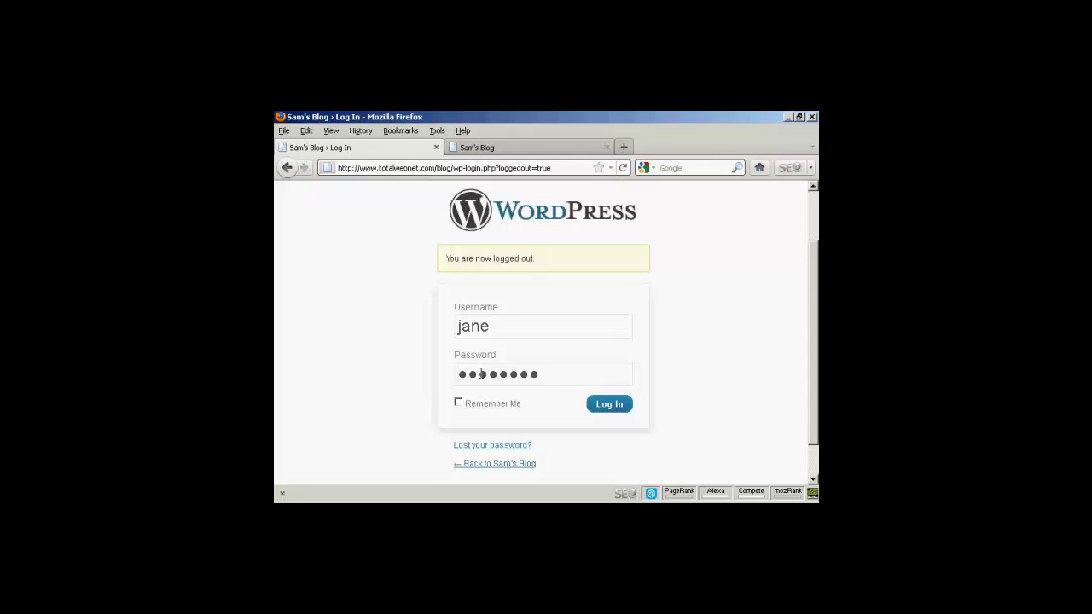
click(618, 406)
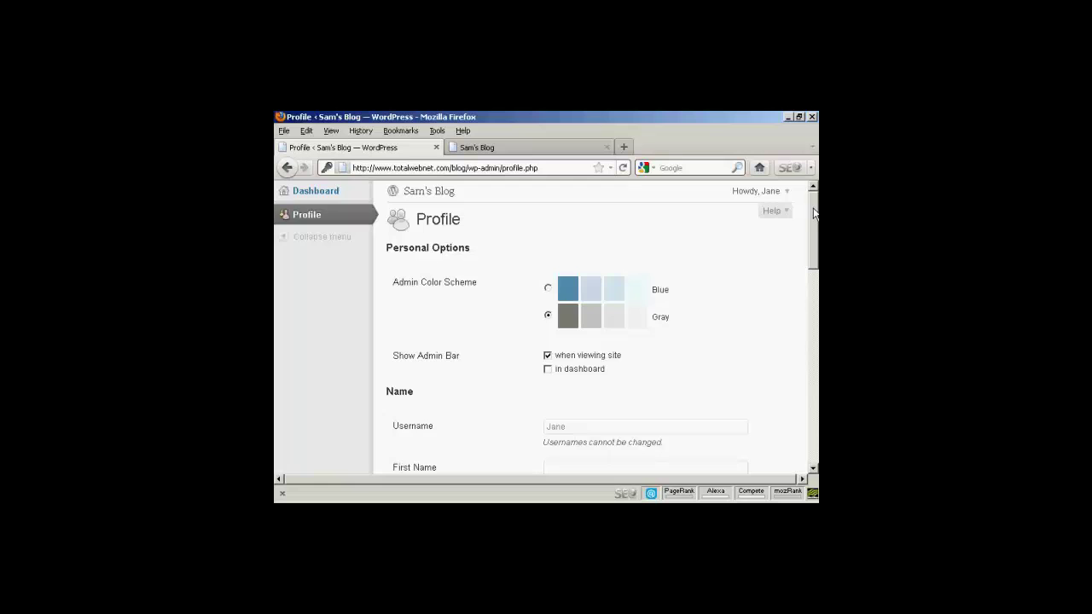
Log the subscriber out and sign back in as admin using the saved login details
mouse_move(813, 215)
mouse_down()
mouse_move(811, 414)
mouse_move(816, 201)
mouse_up()
click(784, 194)
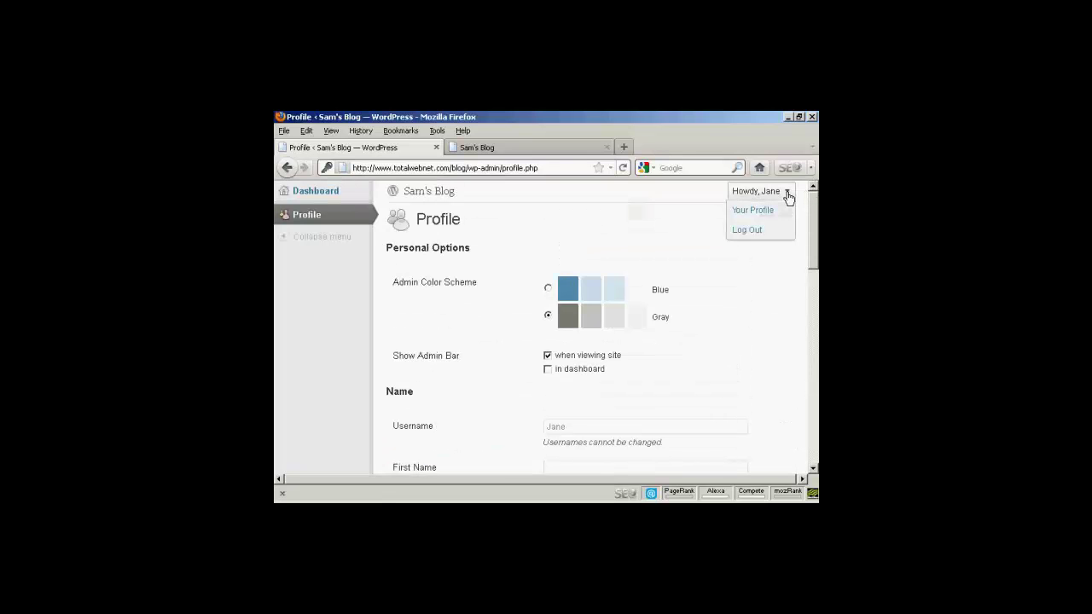
click(745, 230)
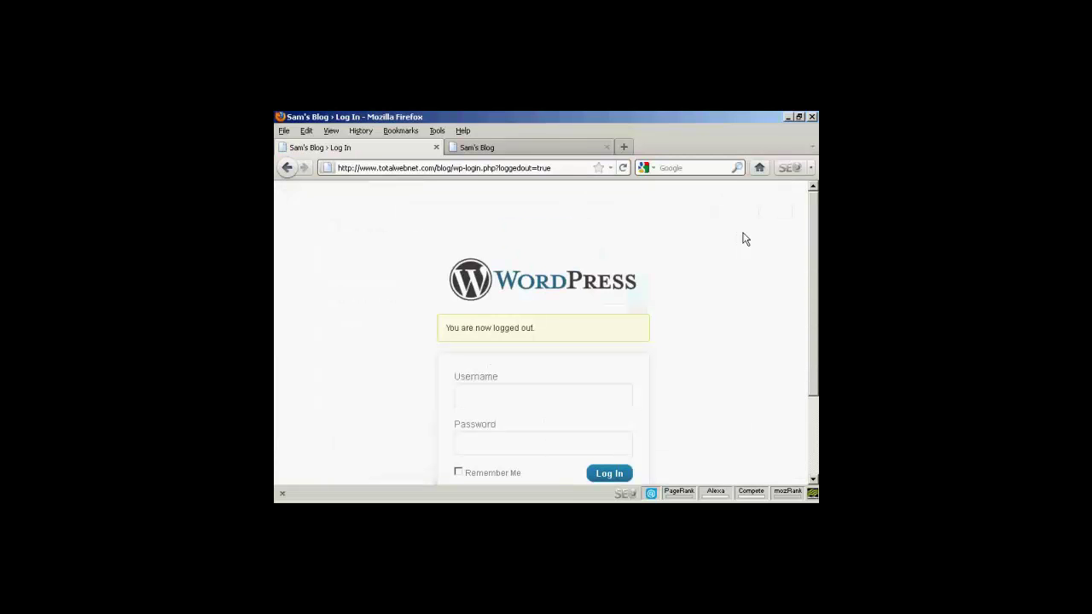
scroll(665, 294, down, 2)
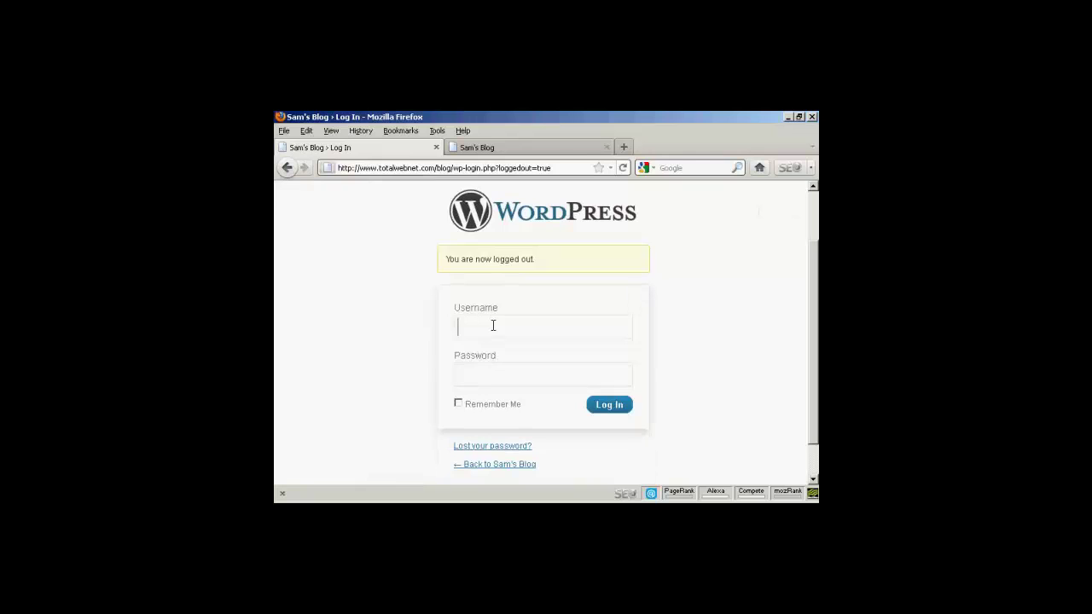
text(a)
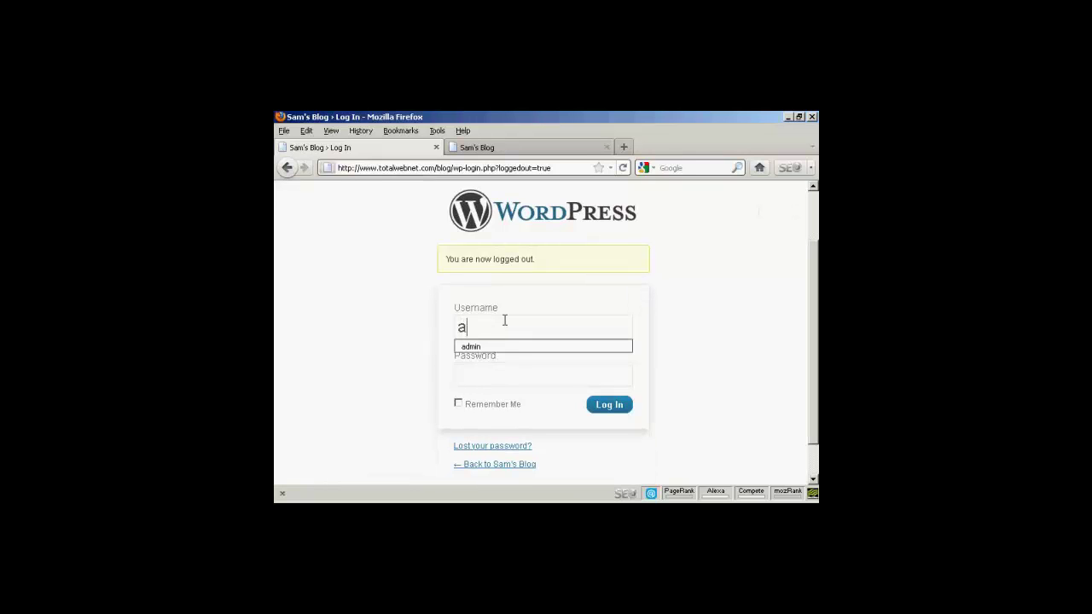
click(504, 347)
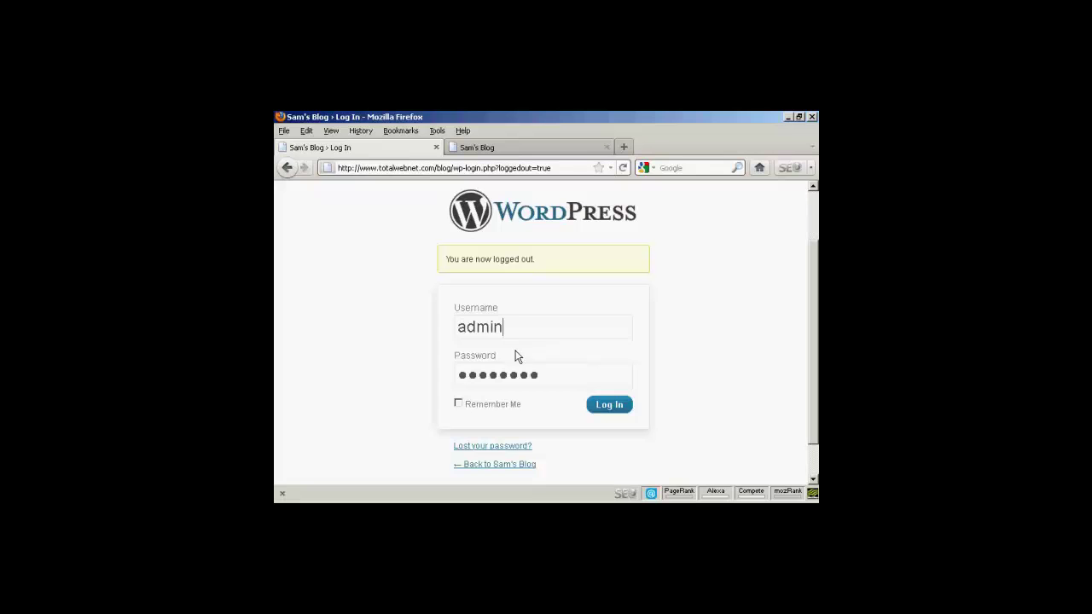
click(609, 406)
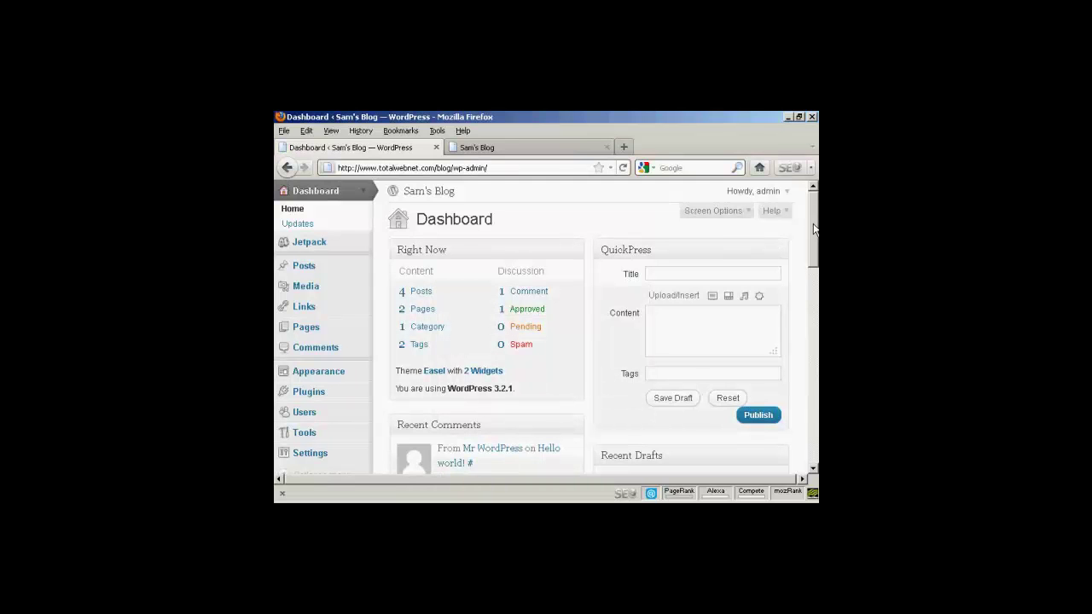
scroll(813, 240, down, 2)
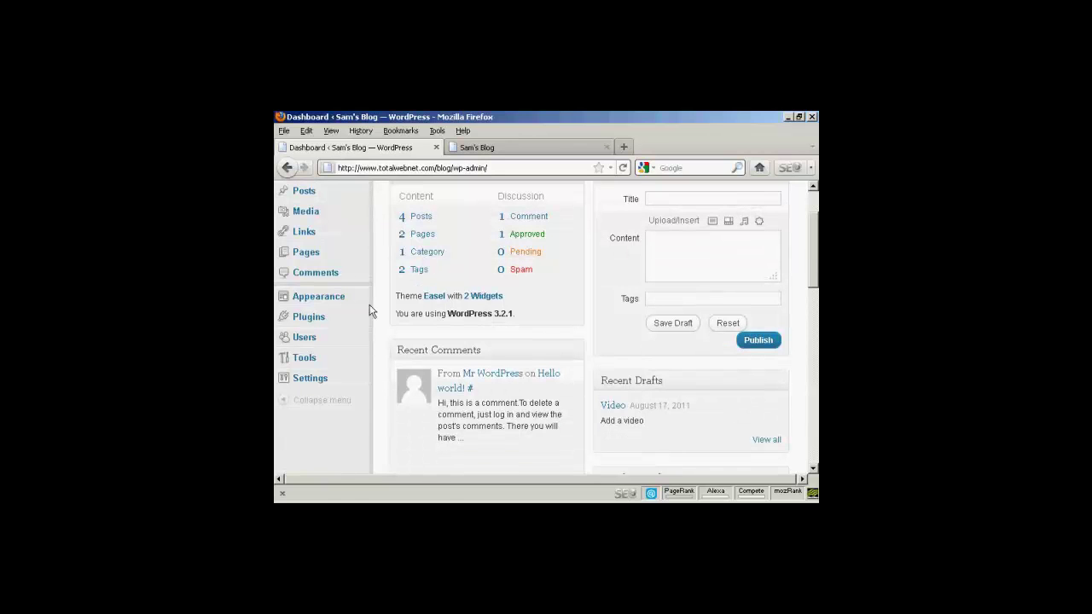
Delete the Author user, keeping 'Delete all posts and links' rather than reassigning its content
click(305, 338)
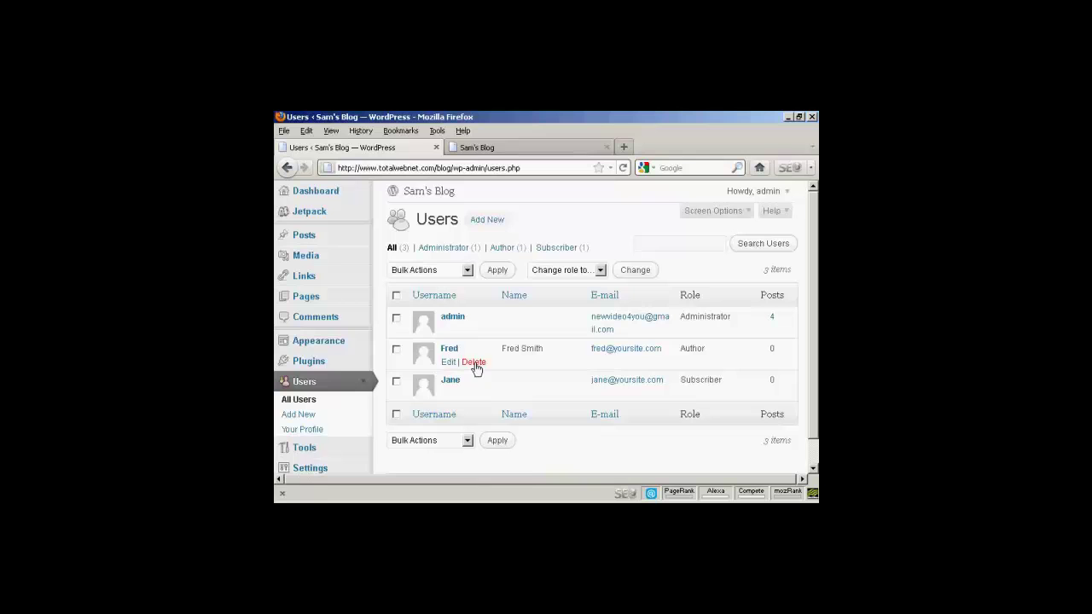
click(474, 363)
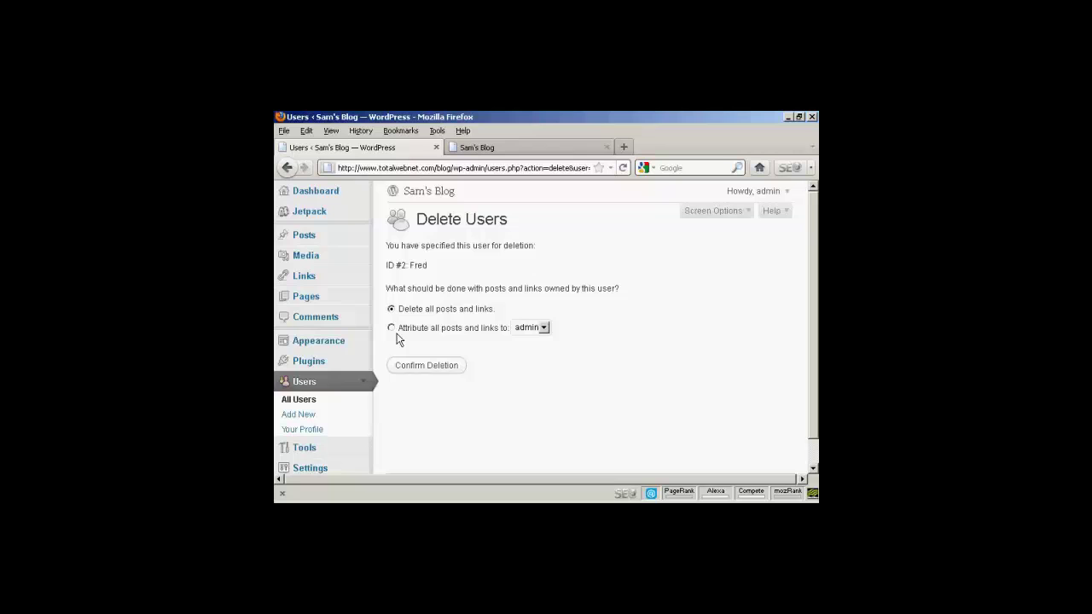
click(543, 329)
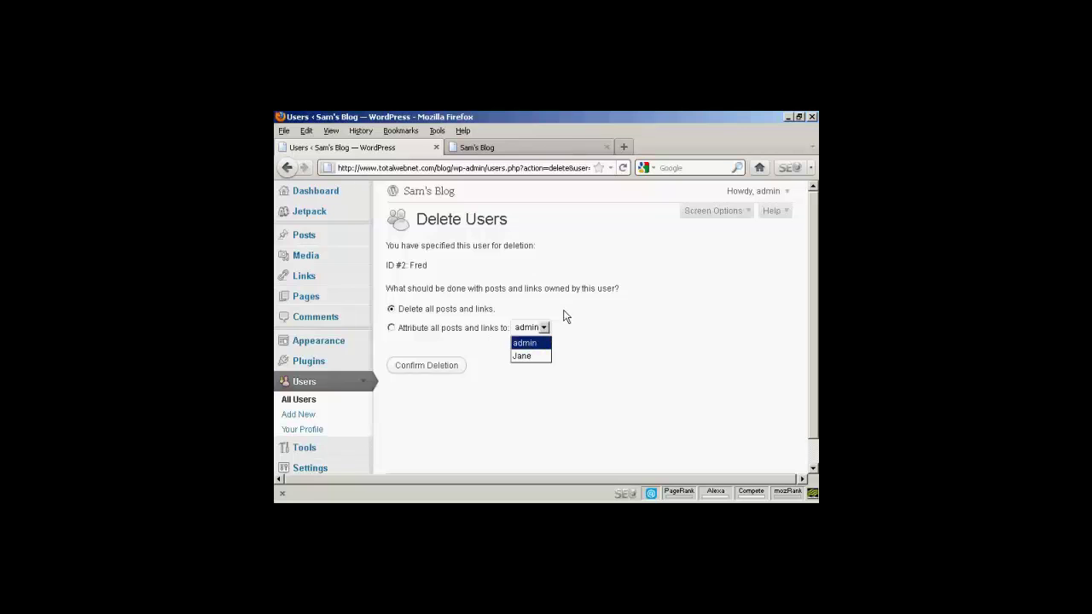
click(570, 318)
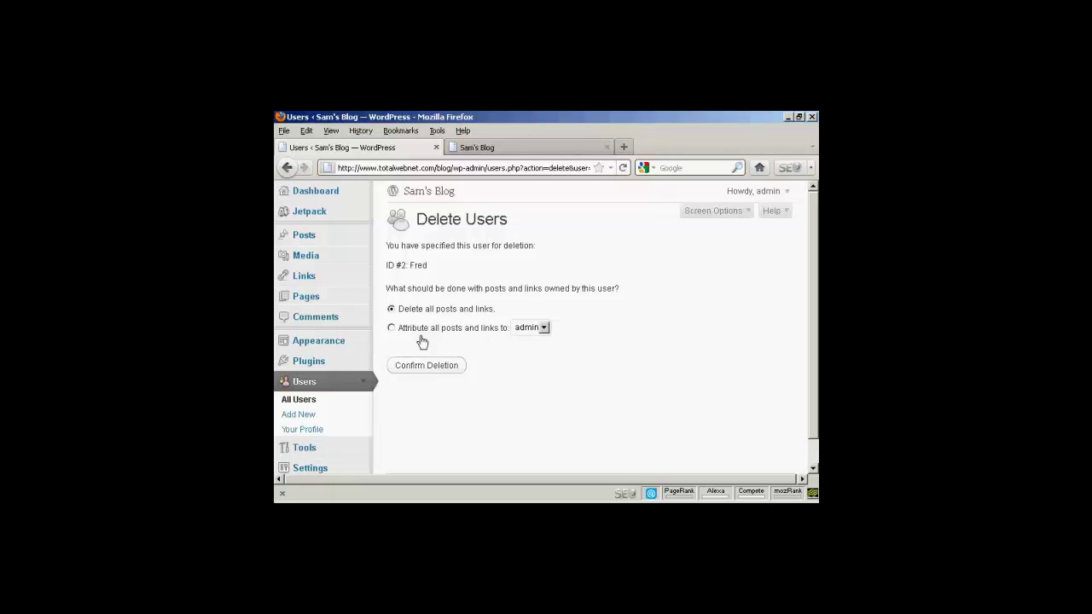
click(430, 372)
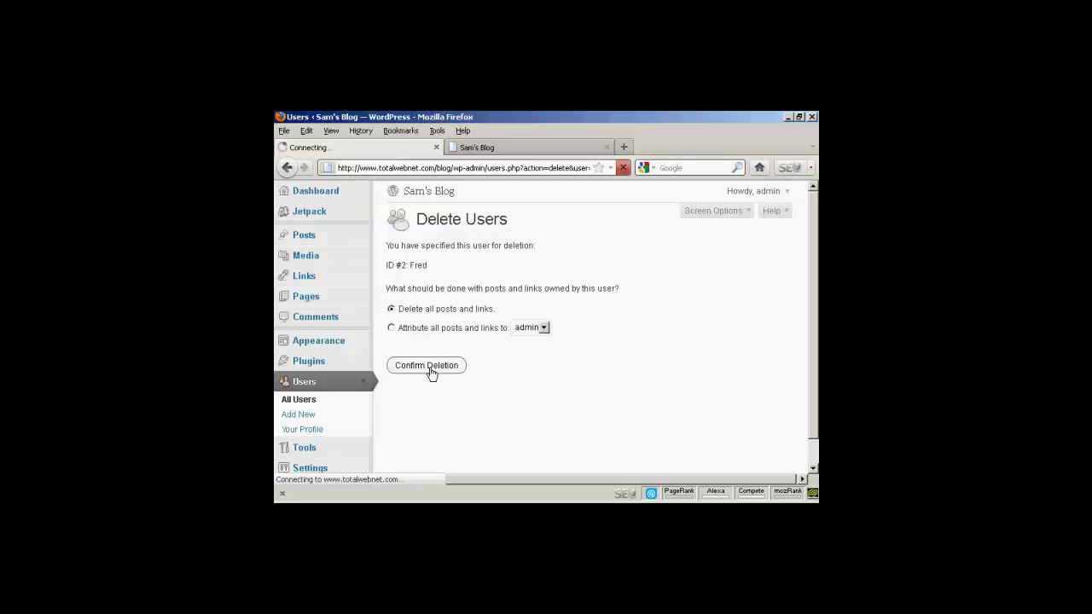